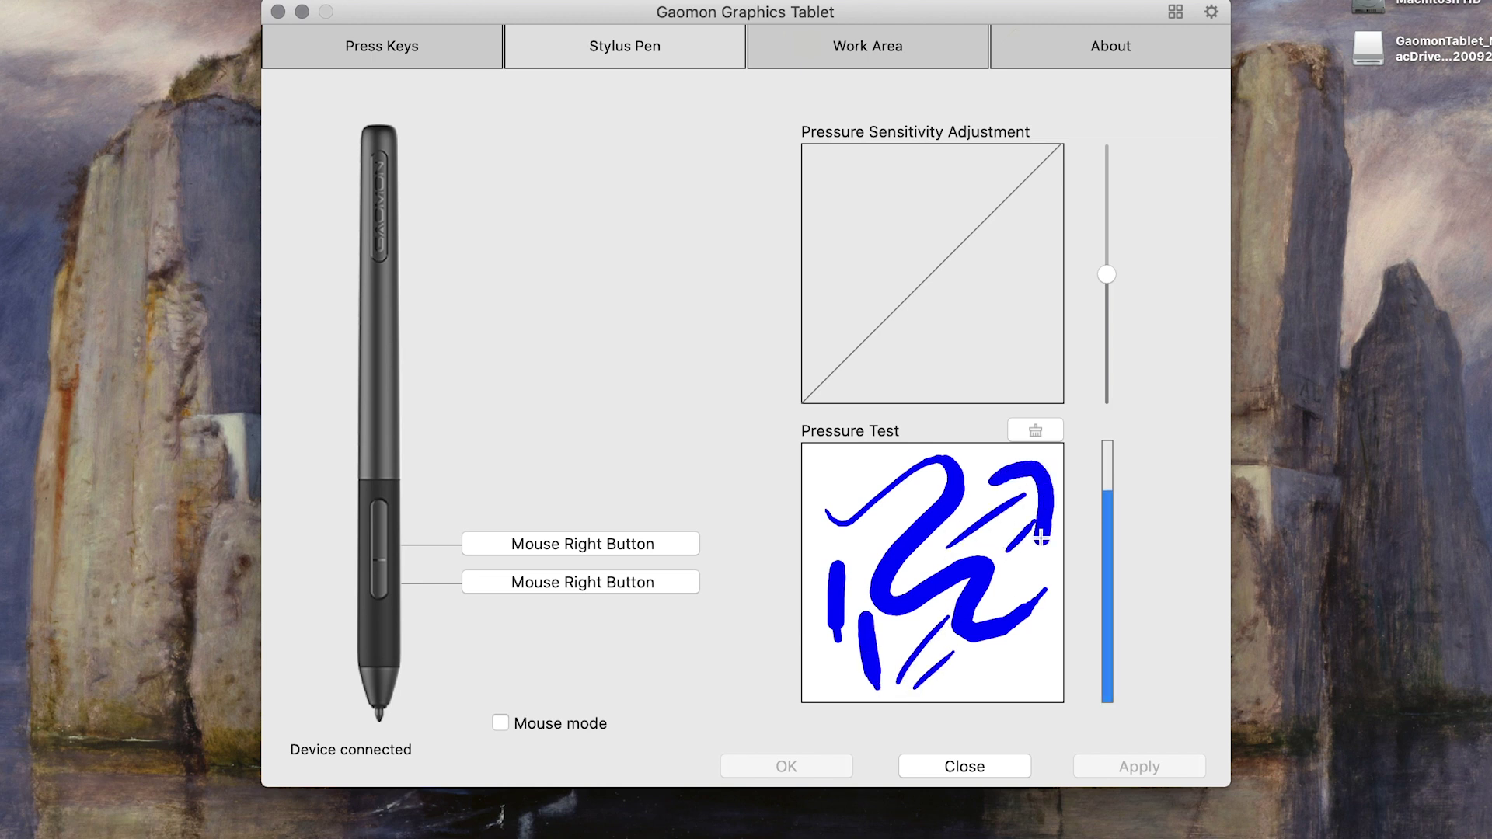
Step: Clear the Gaomon pressure test, draw a new test stroke, and try the pen's right-click on the desktop
left_click(1058, 430)
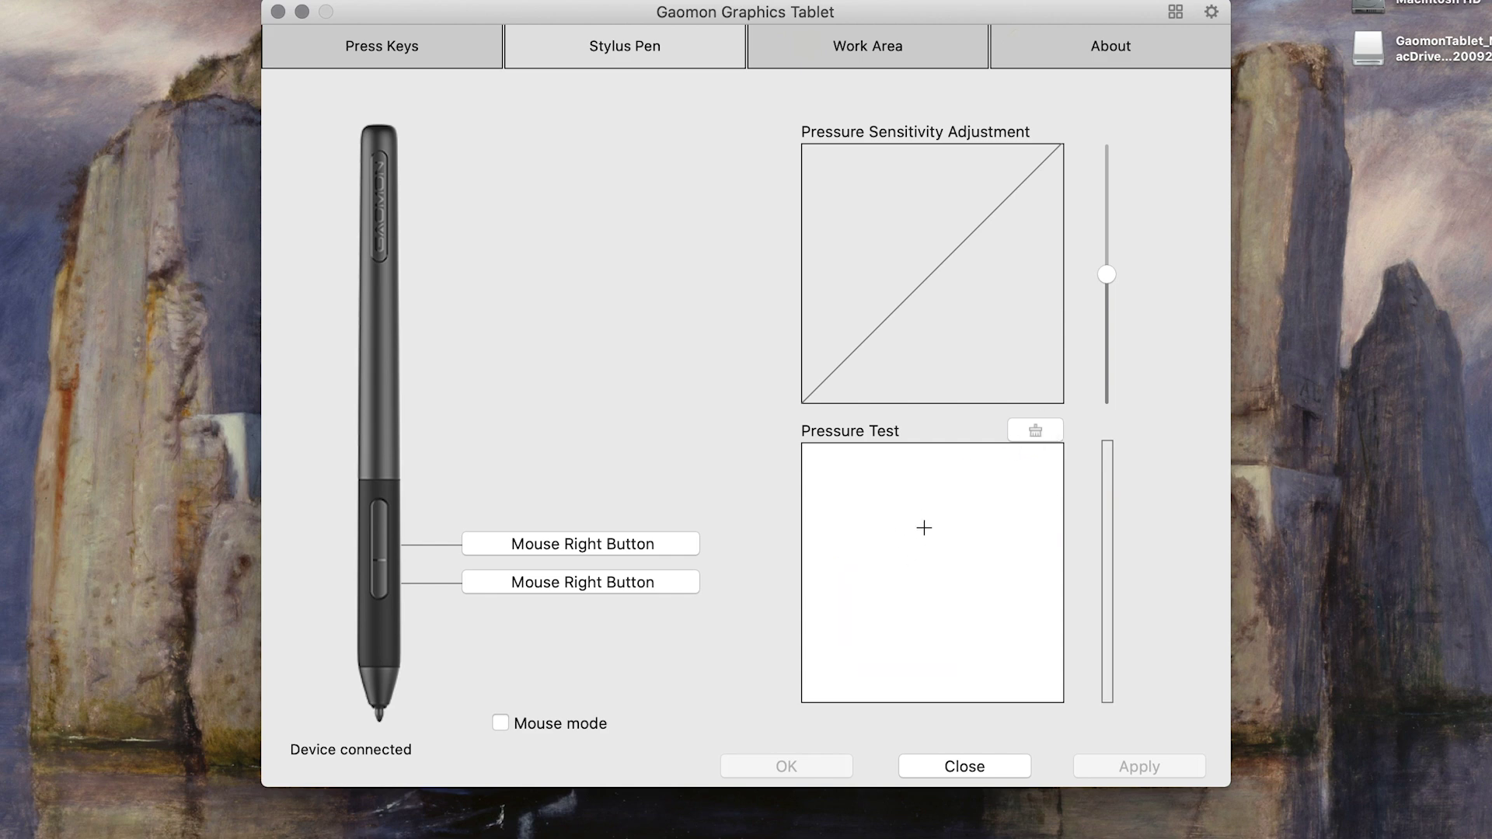
left_click_drag(924, 527, 861, 515)
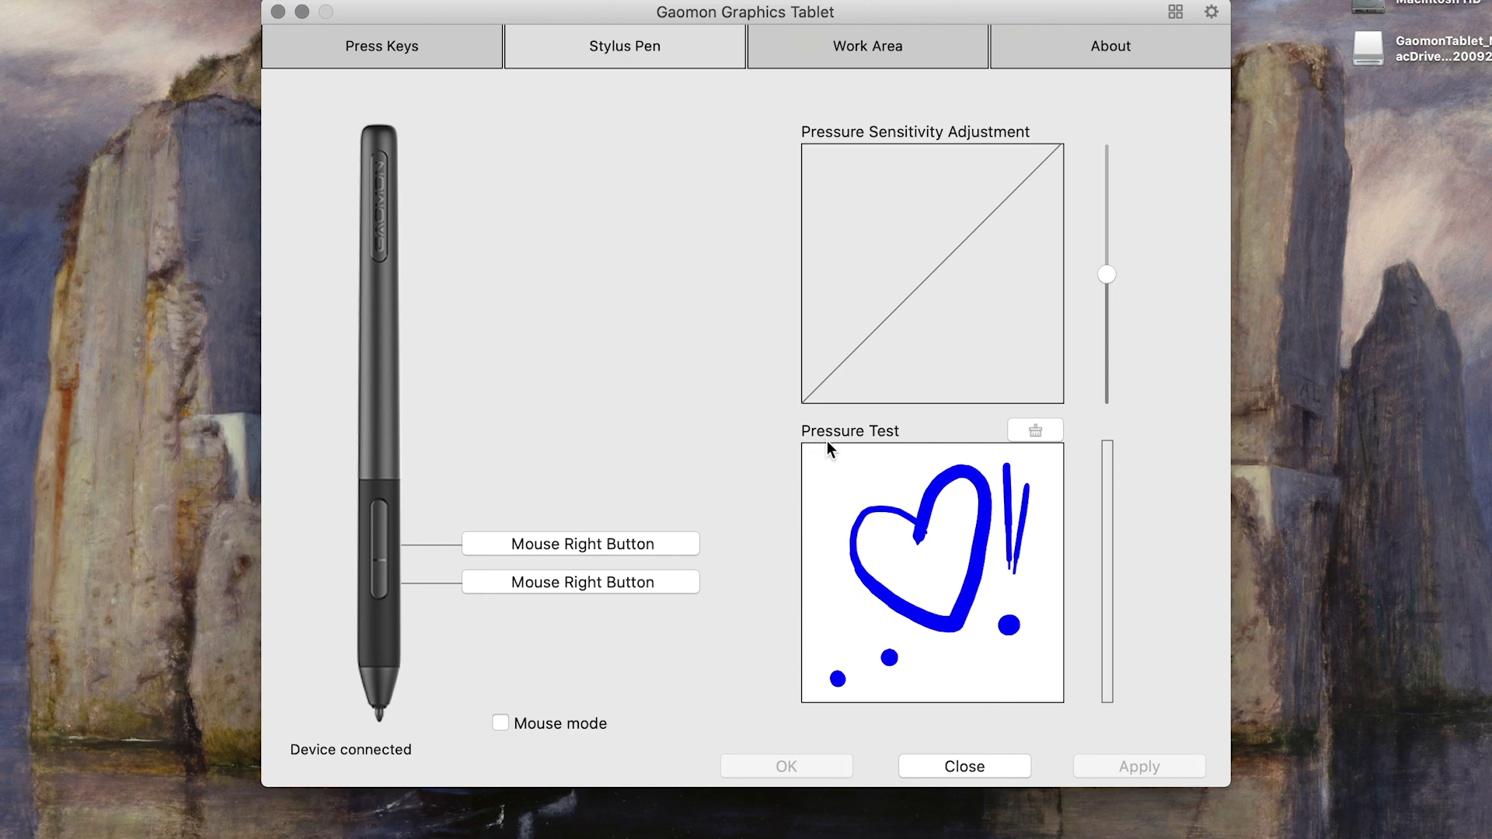
right_click(52, 268)
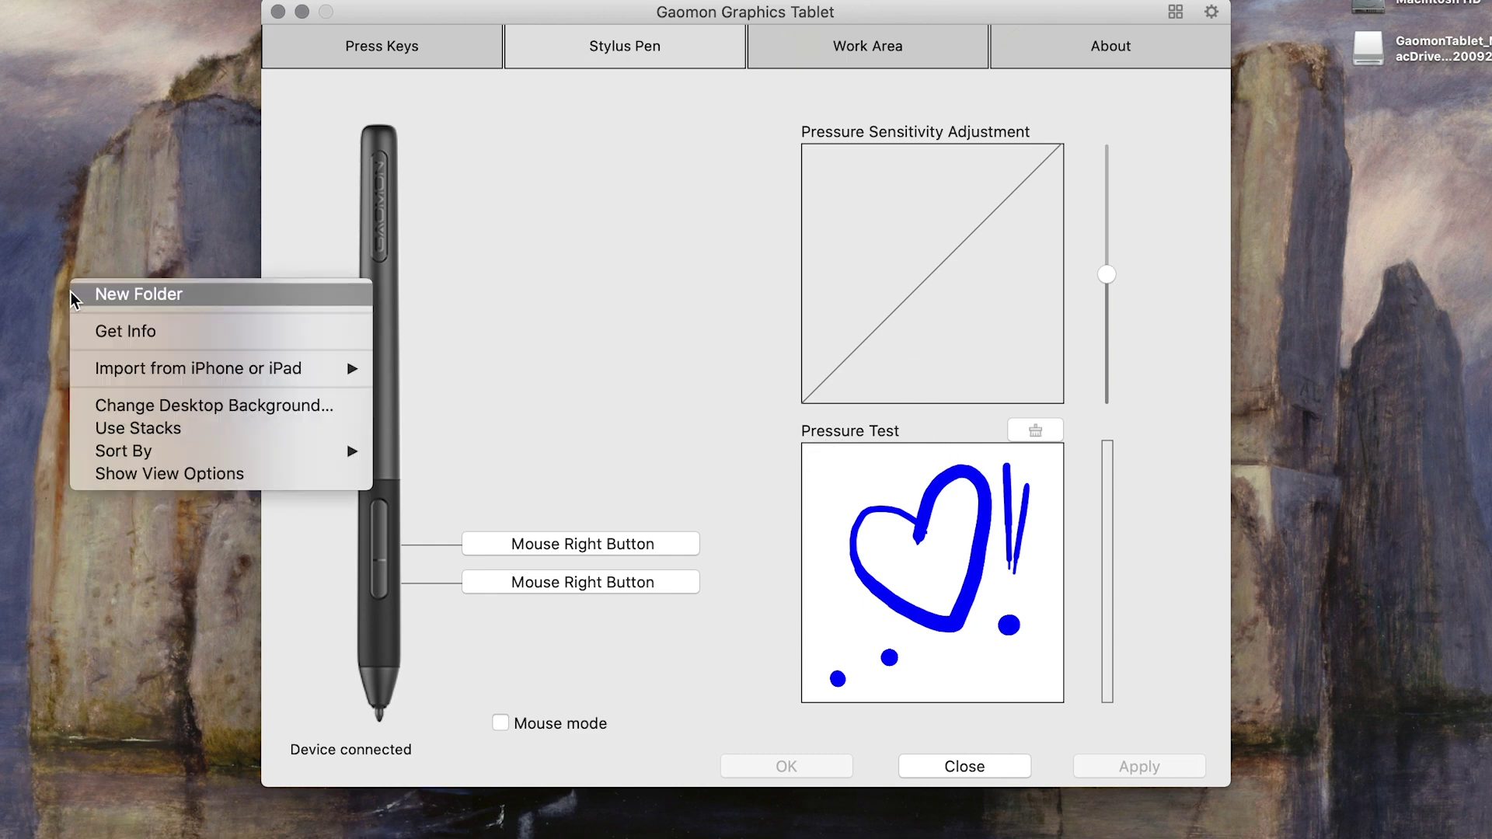
right_click(102, 199)
left_click(1449, 231)
Step: Create an untitled desktop folder with the pen's right-click, trash it, and close the tablet driver
right_click(1330, 227)
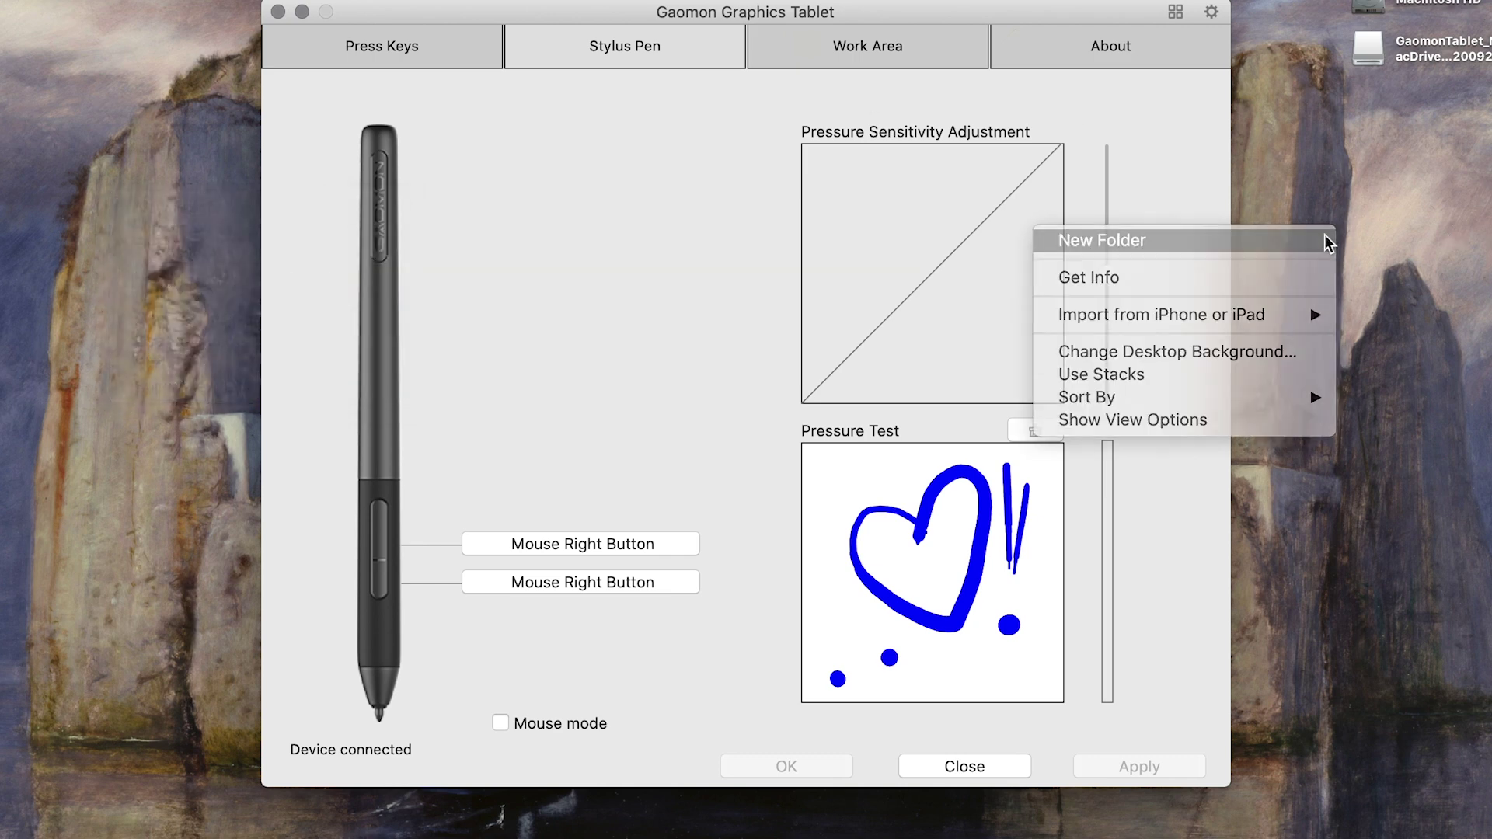
left_click(1325, 238)
right_click(1359, 114)
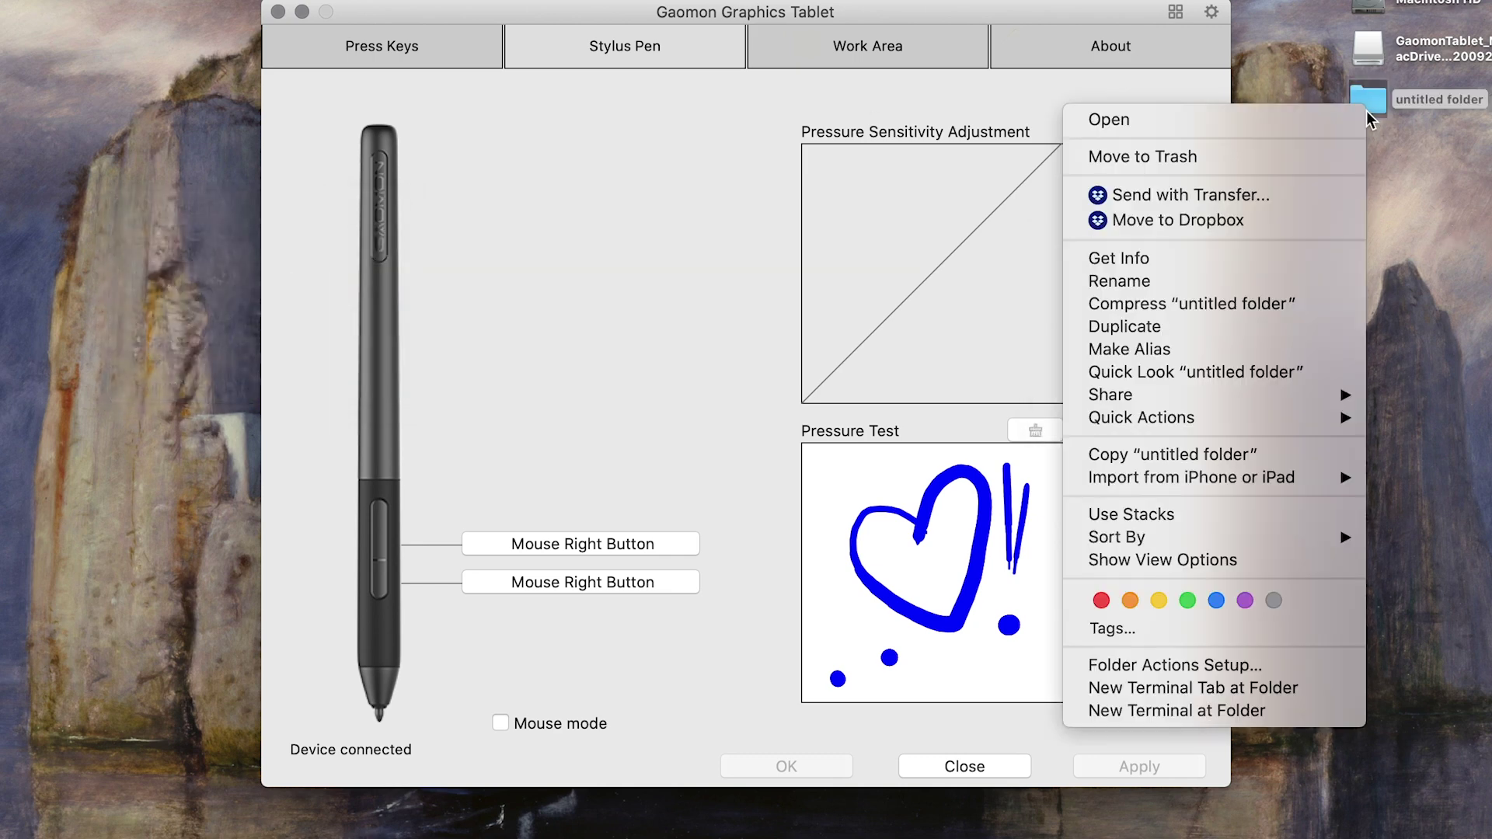
left_click(1288, 160)
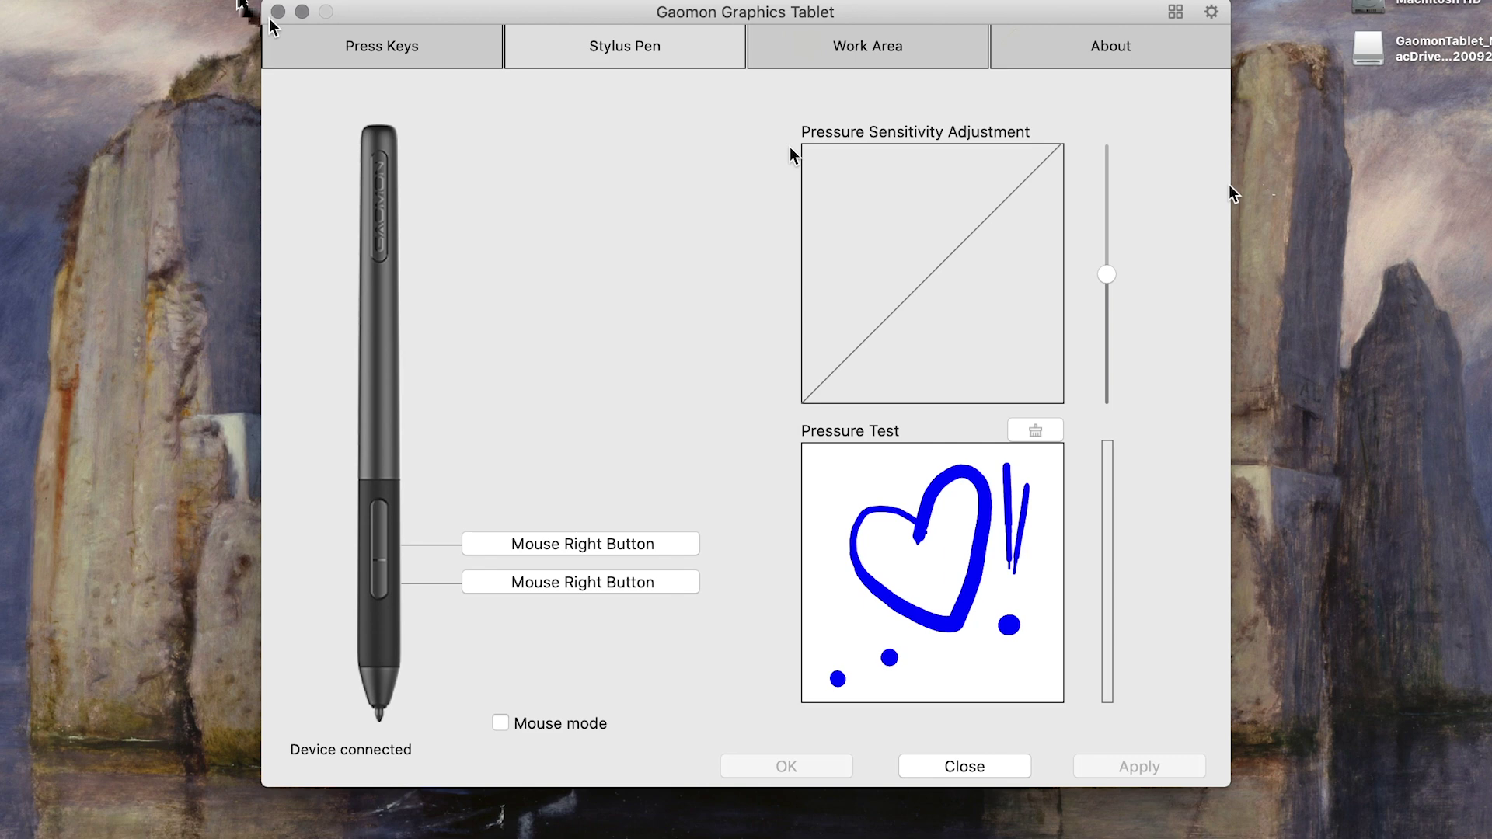
left_click(277, 12)
Step: Create a new document from the 12 × 12 in, 300 ppi preset and place a test brush dab
left_click(445, 836)
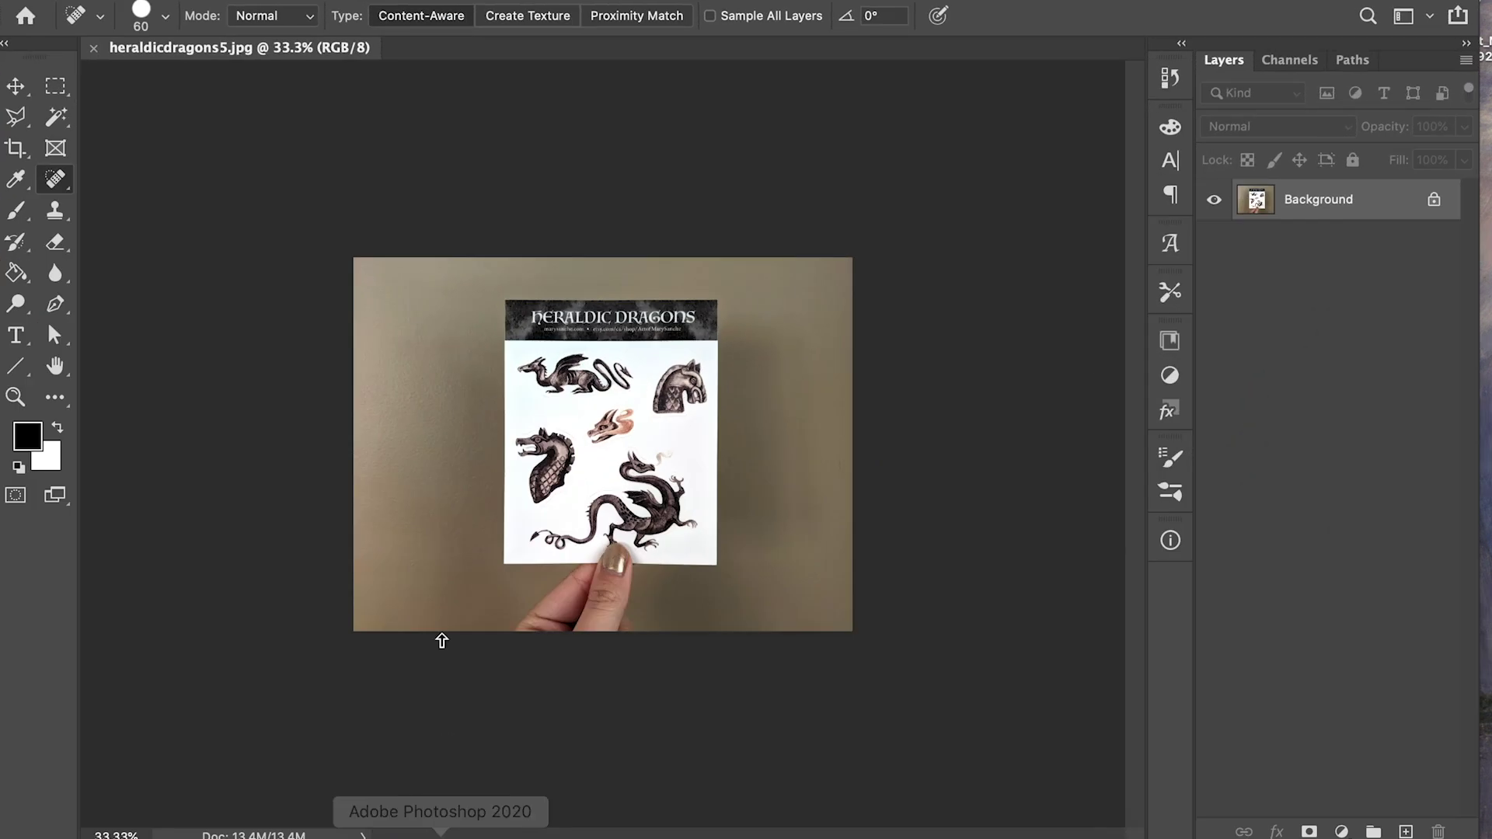
left_click(186, 0)
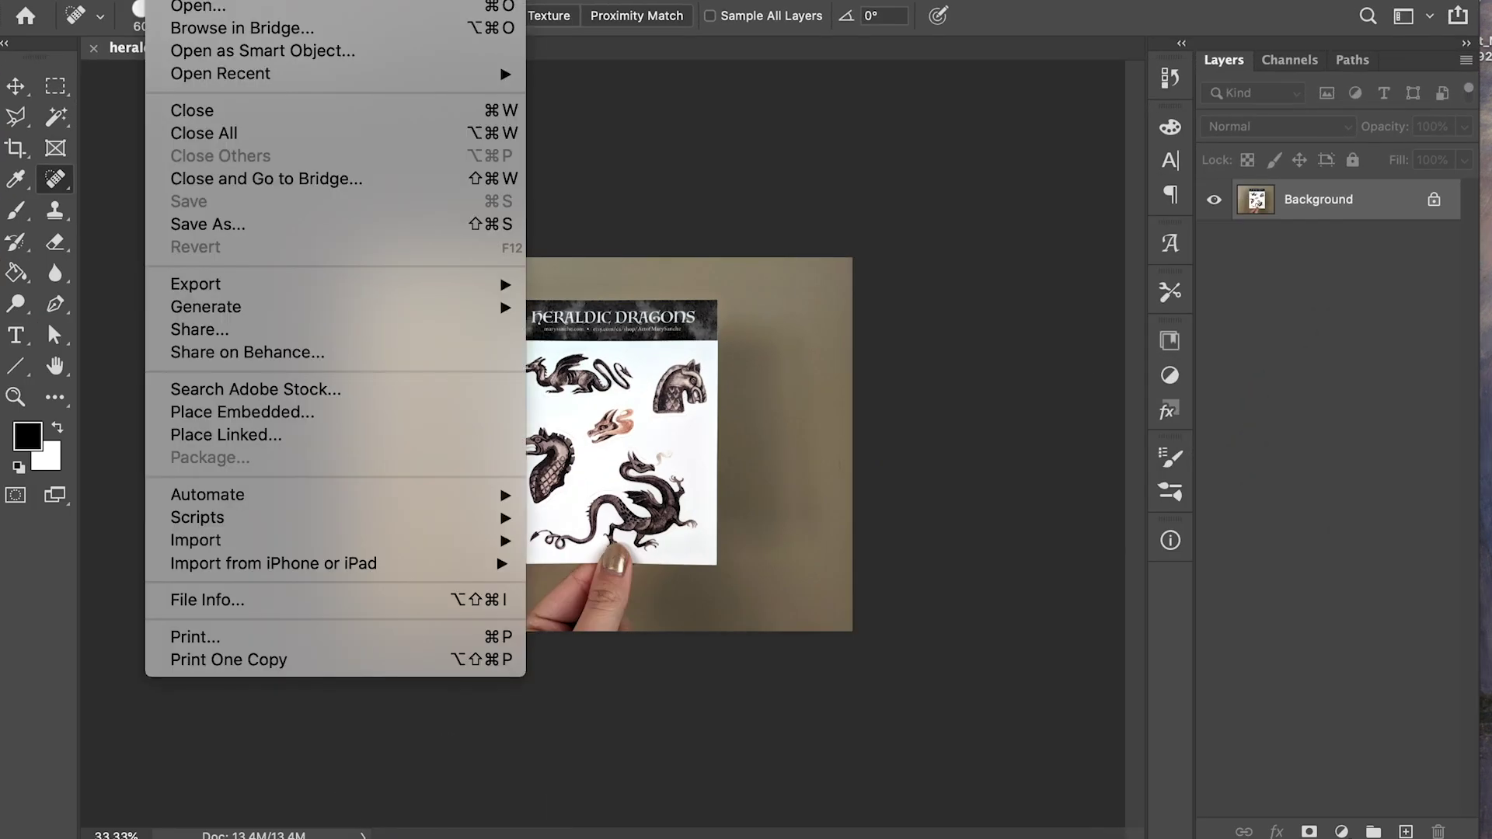
left_click(203, 0)
key("super+n")
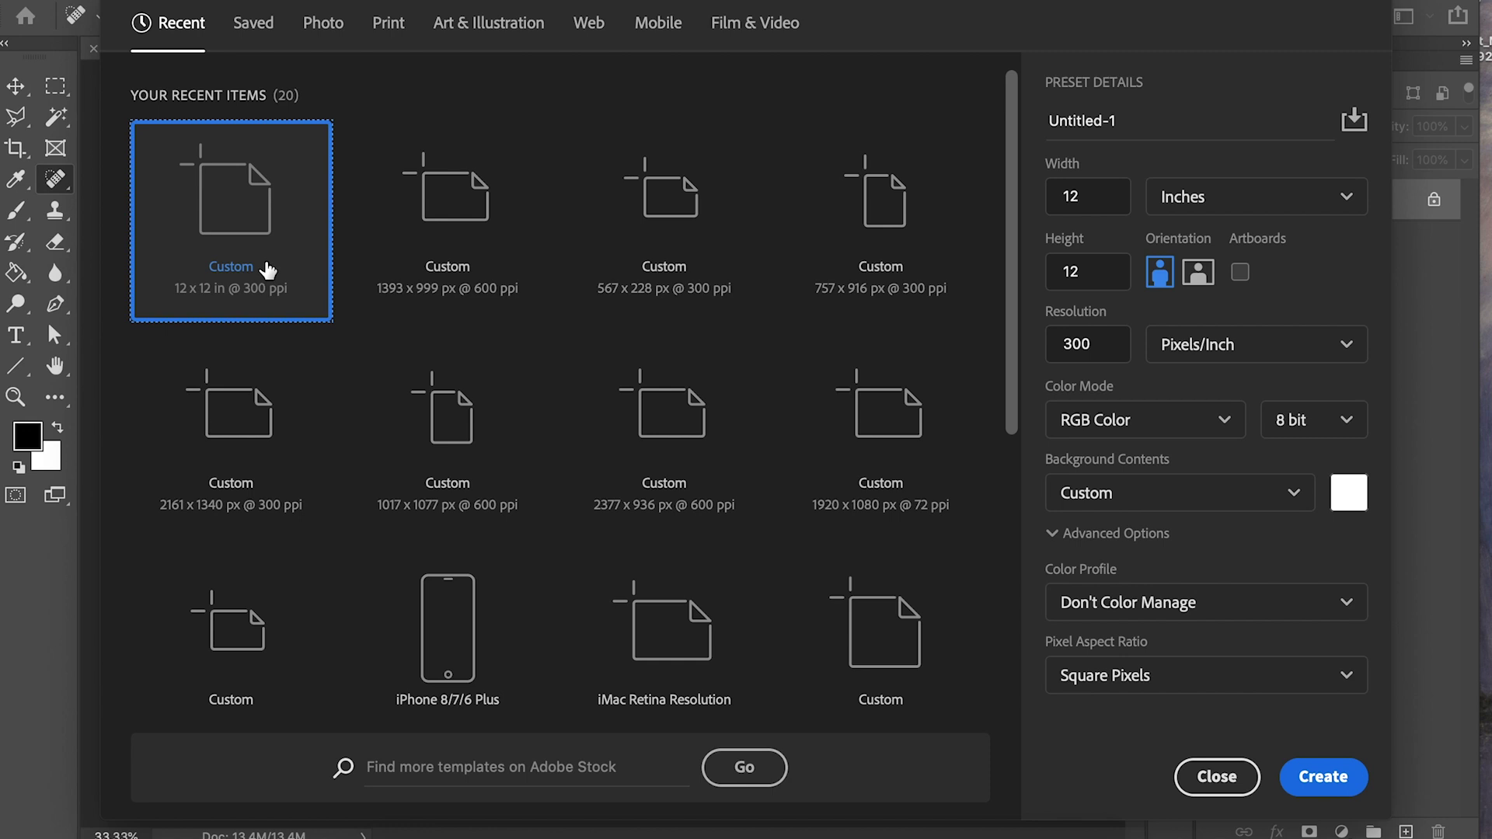
double_click(277, 273)
key("b")
left_click(440, 336)
Step: Undo the last stroke and draw test lines around the cat sketch's ears
key("super+z")
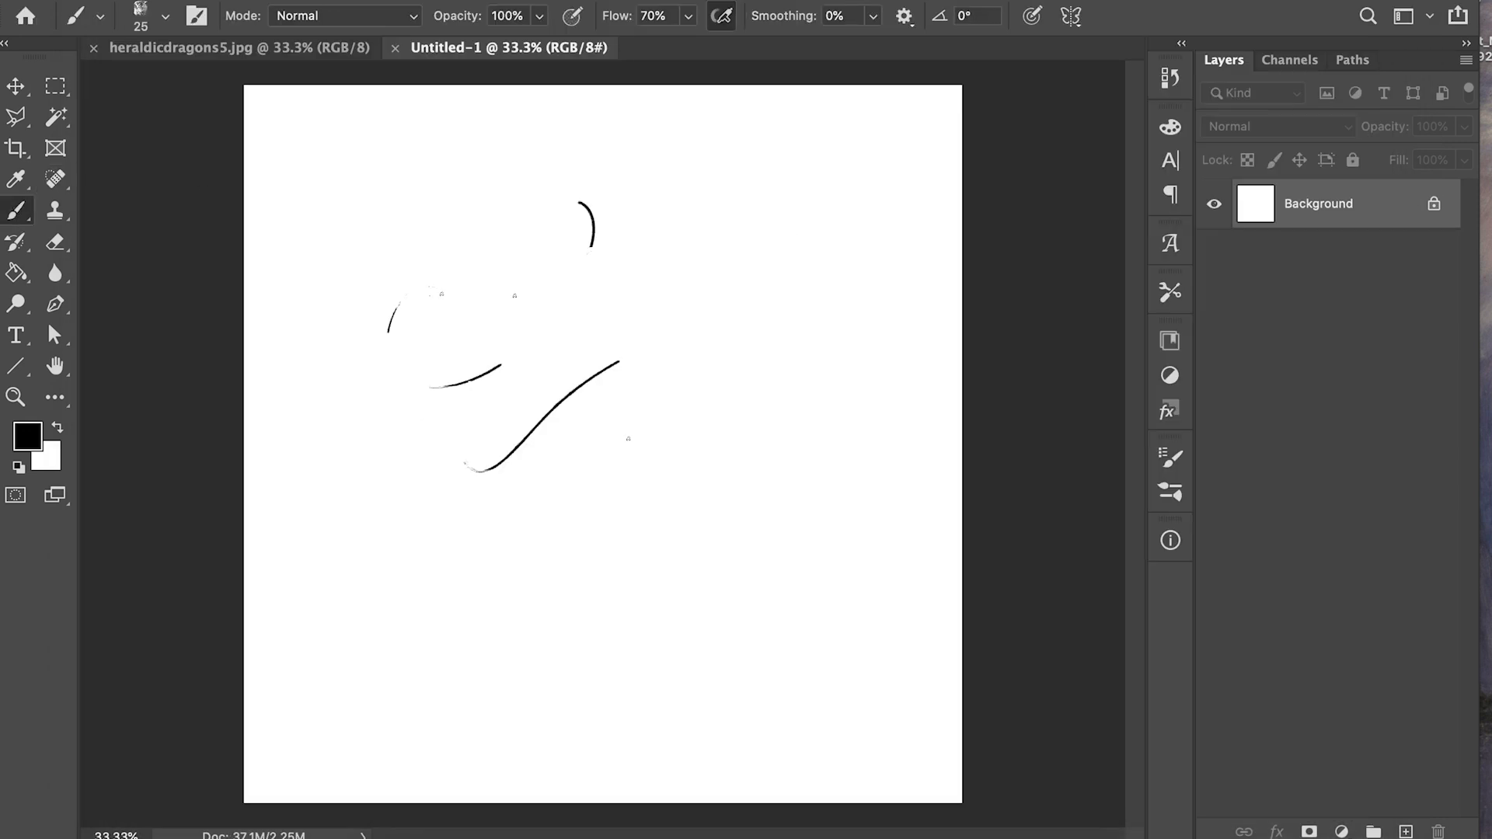
left_click_drag(406, 313, 429, 372)
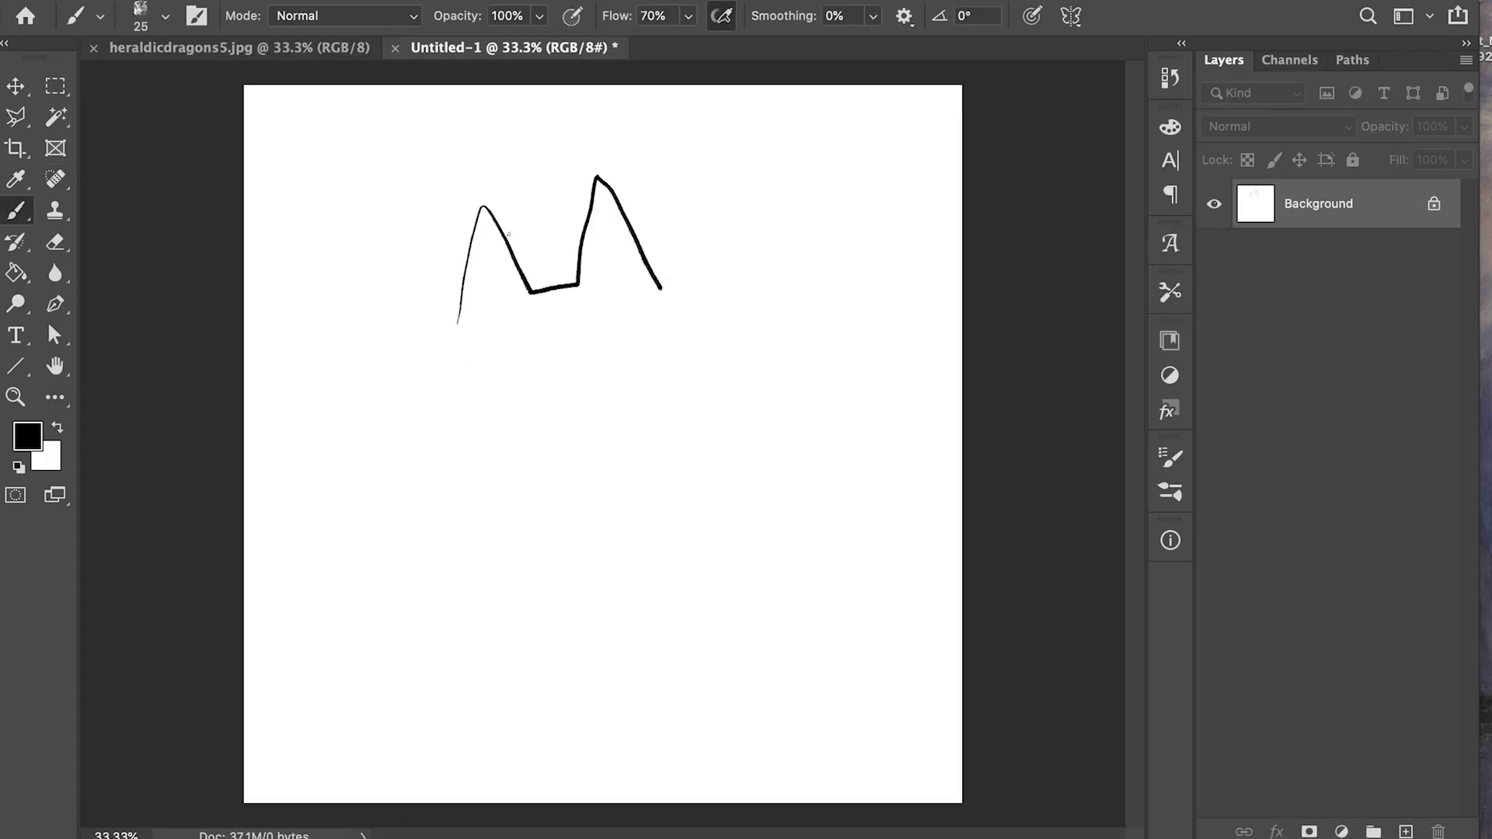
left_click_drag(496, 212, 487, 323)
left_click(606, 266, "super")
left_click_drag(583, 136, 655, 339)
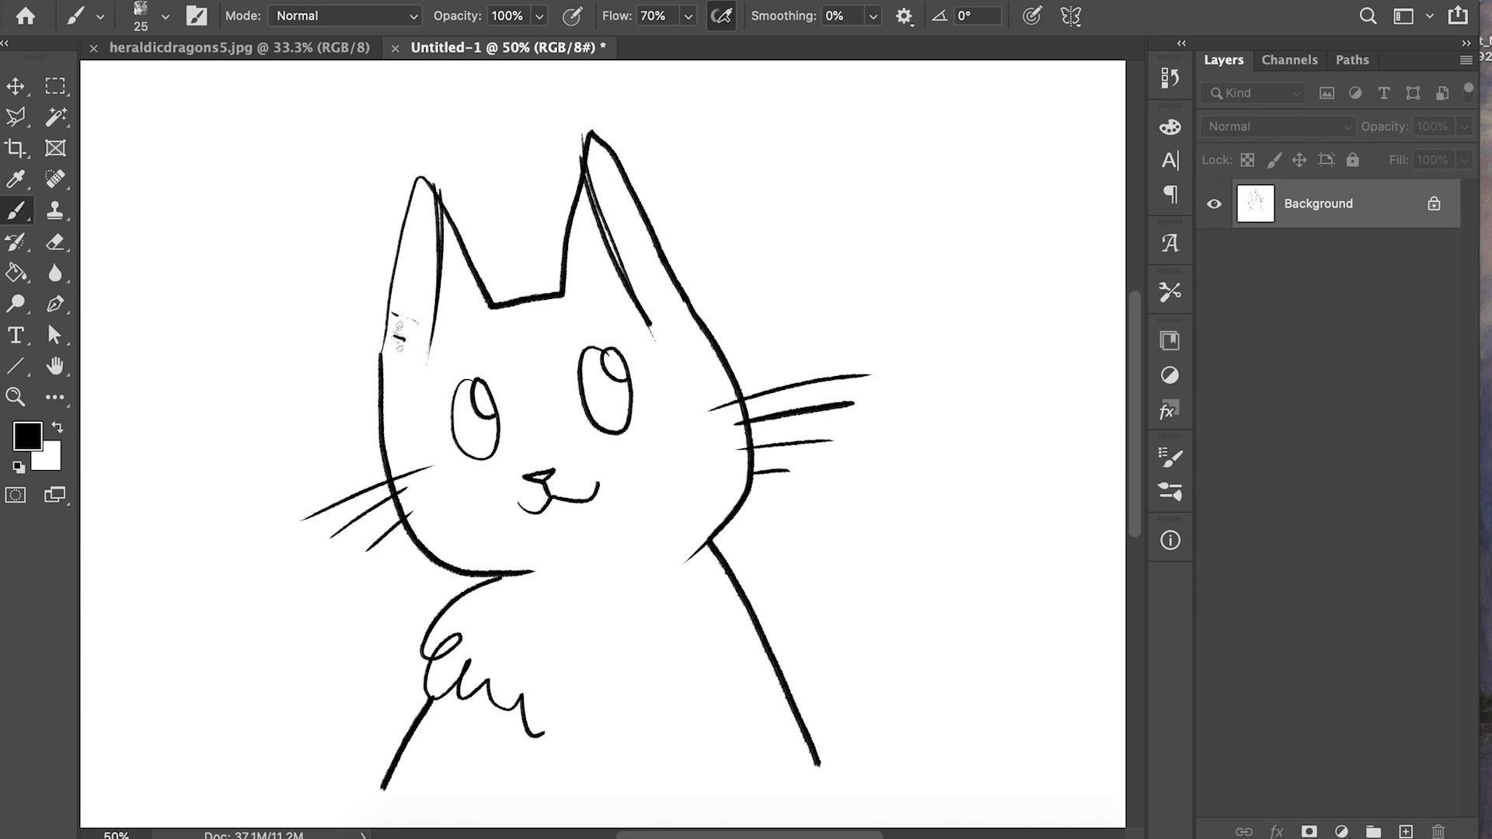
Step: Enlarge the brush to 100 px and paint thick textured strokes around the cat
key("bracketright")
key("bracketright")
key("bracketright")
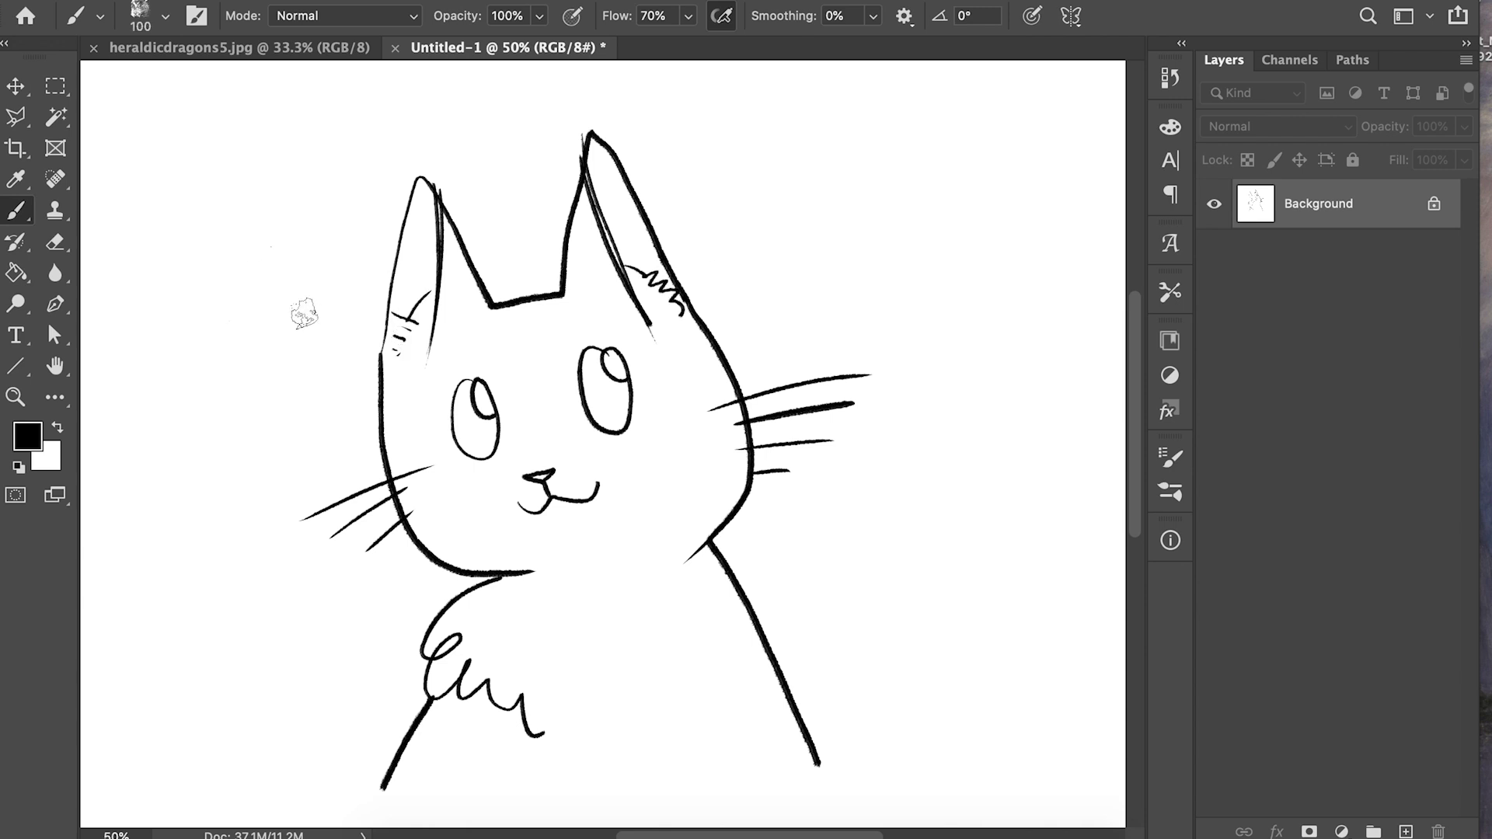
left_click_drag(295, 311, 404, 684)
mouse_move(147, 284)
left_mouse_down()
mouse_move(266, 139)
mouse_move(365, 544)
left_mouse_up()
left_click_drag(937, 226, 975, 563)
Step: Switch to the 1000 px brush preset and paint broad strokes over the whole canvas
left_click(164, 15)
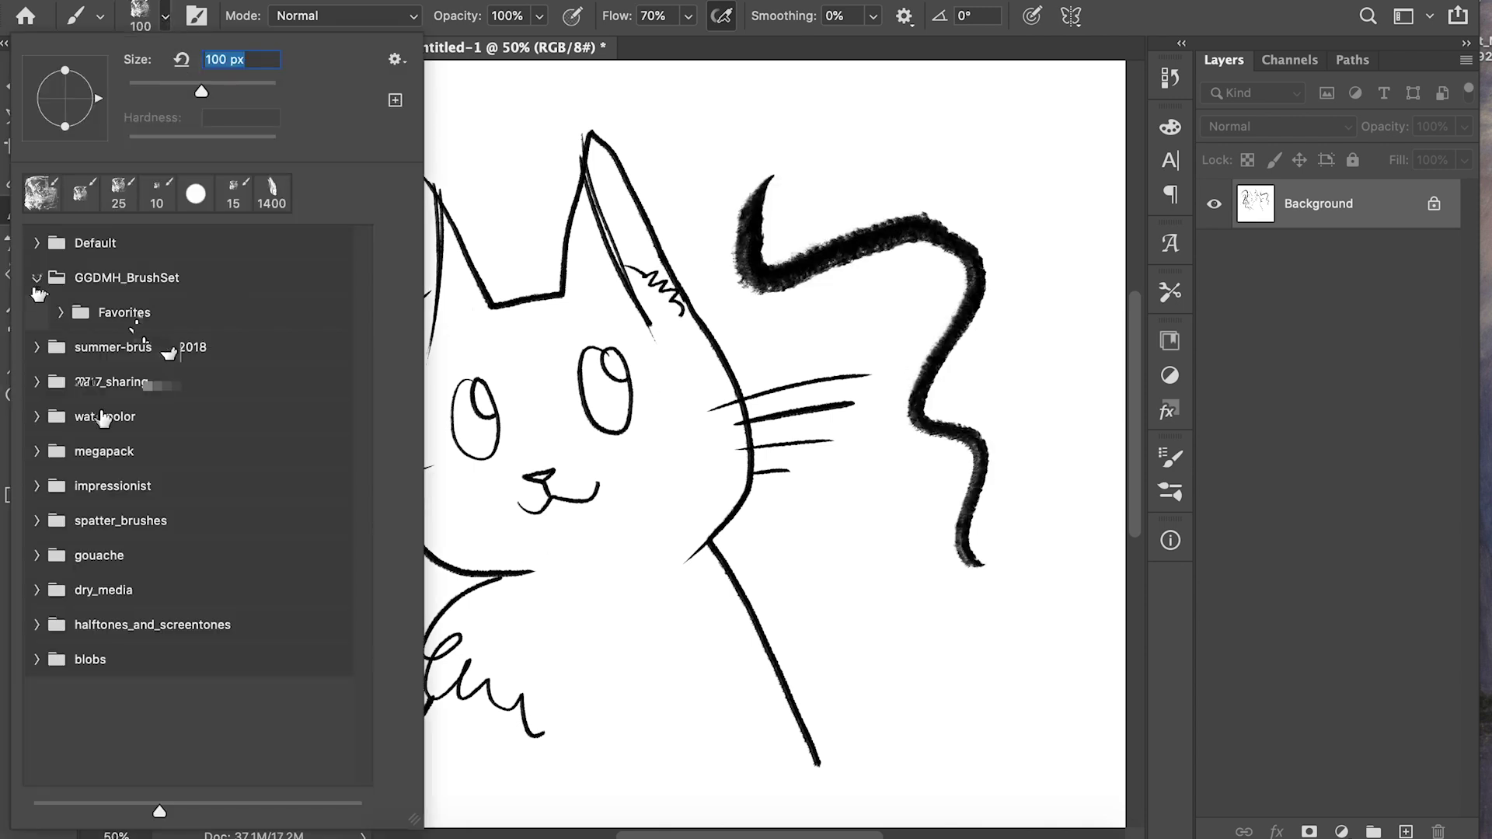
double_click(140, 426)
left_click_drag(893, 93, 894, 730)
left_click_drag(699, 436, 699, 808)
left_click_drag(840, 357, 738, 823)
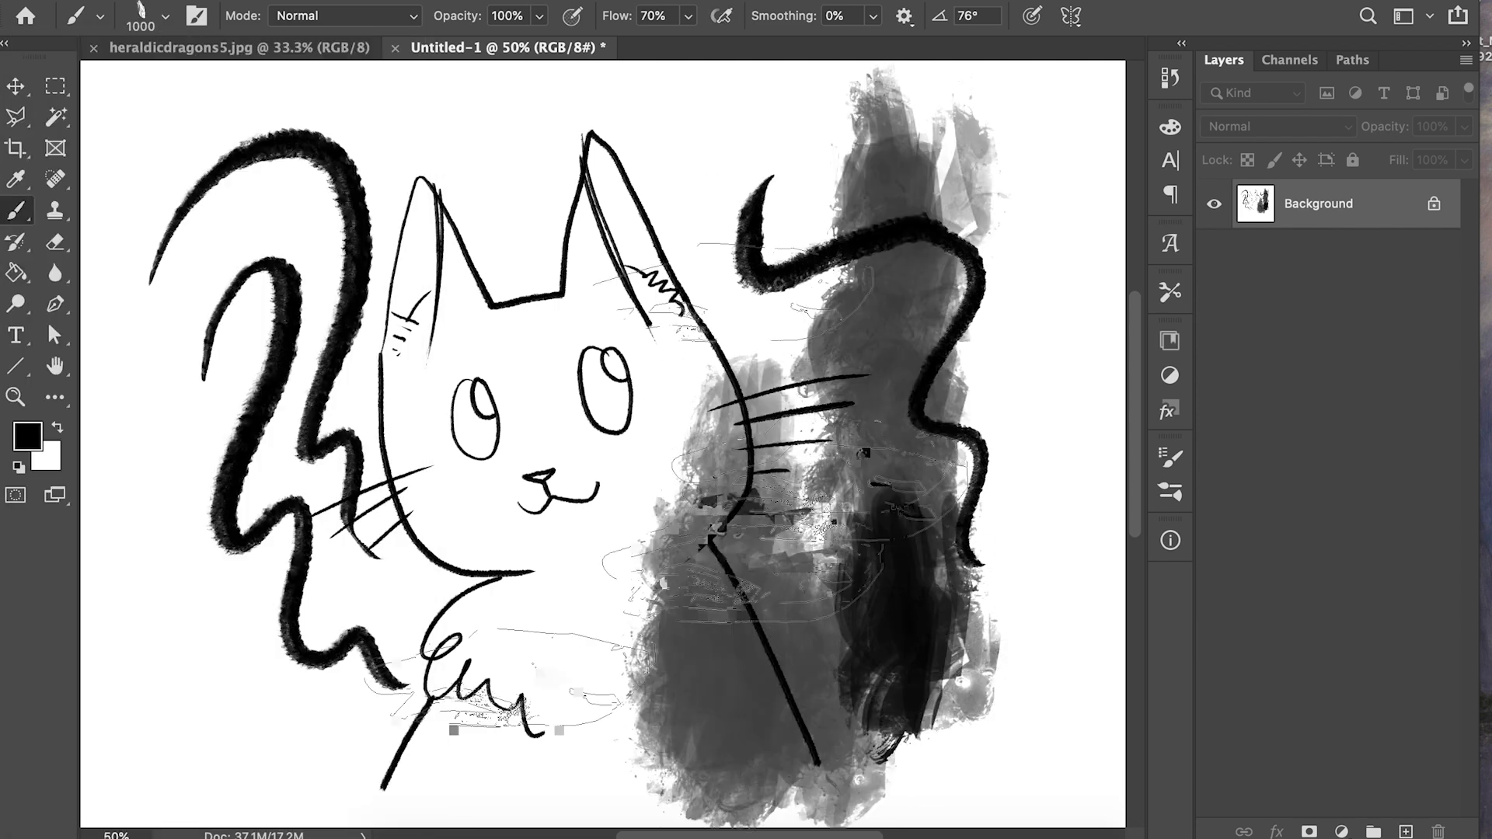
left_click_drag(668, 85, 669, 435)
left_click_drag(435, 591, 855, 622)
left_click_drag(202, 233, 194, 824)
left_click_drag(155, 466, 373, 816)
left_click_drag(296, 544, 544, 738)
left_click_drag(979, 86, 979, 808)
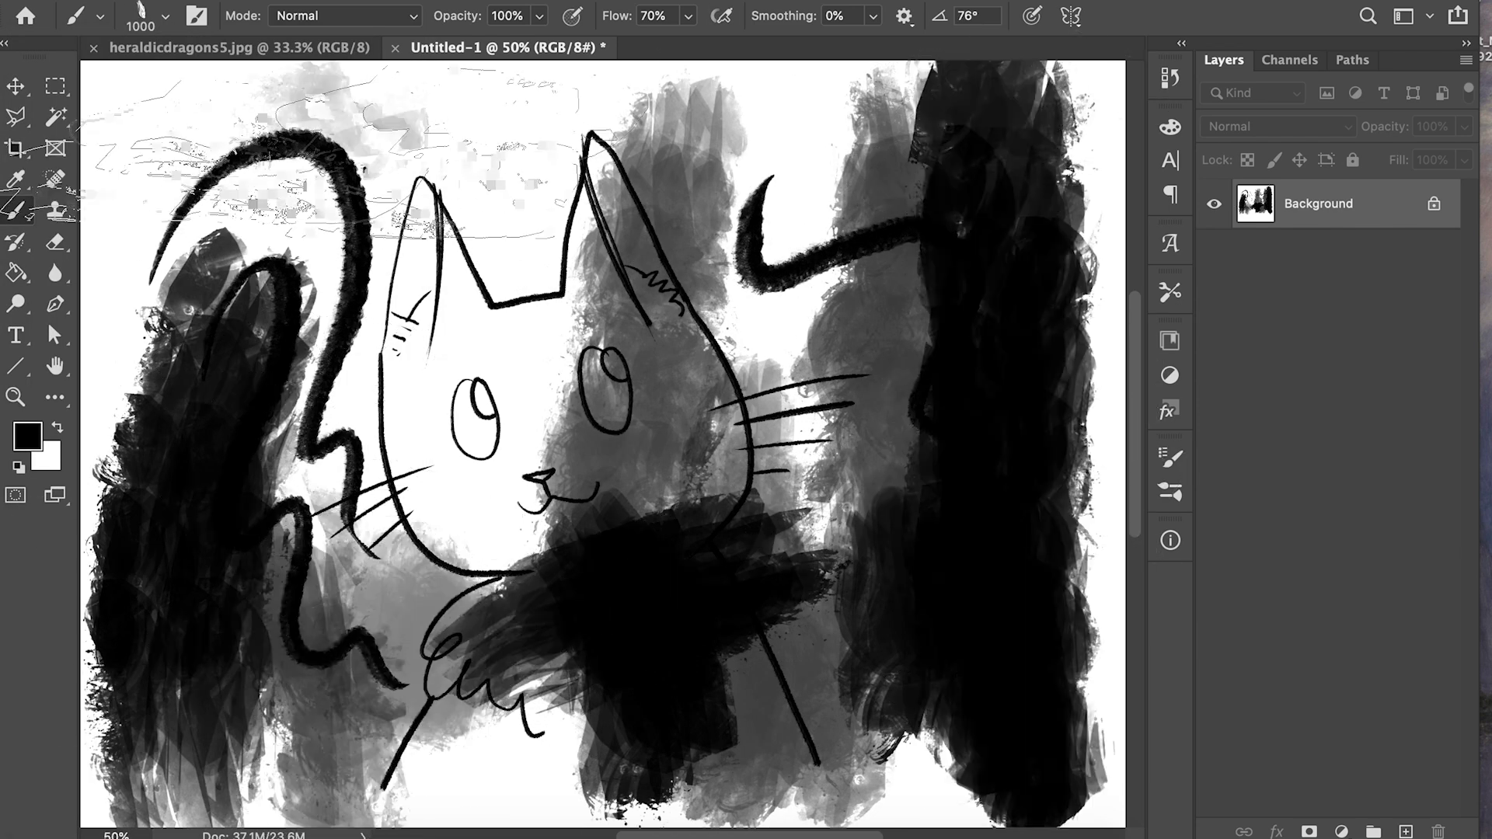
left_click_drag(156, 140, 1010, 155)
key("super+minus")
Step: Choose the textured brush preset and paint test lettering on the canvas
left_click(165, 15)
double_click(120, 194)
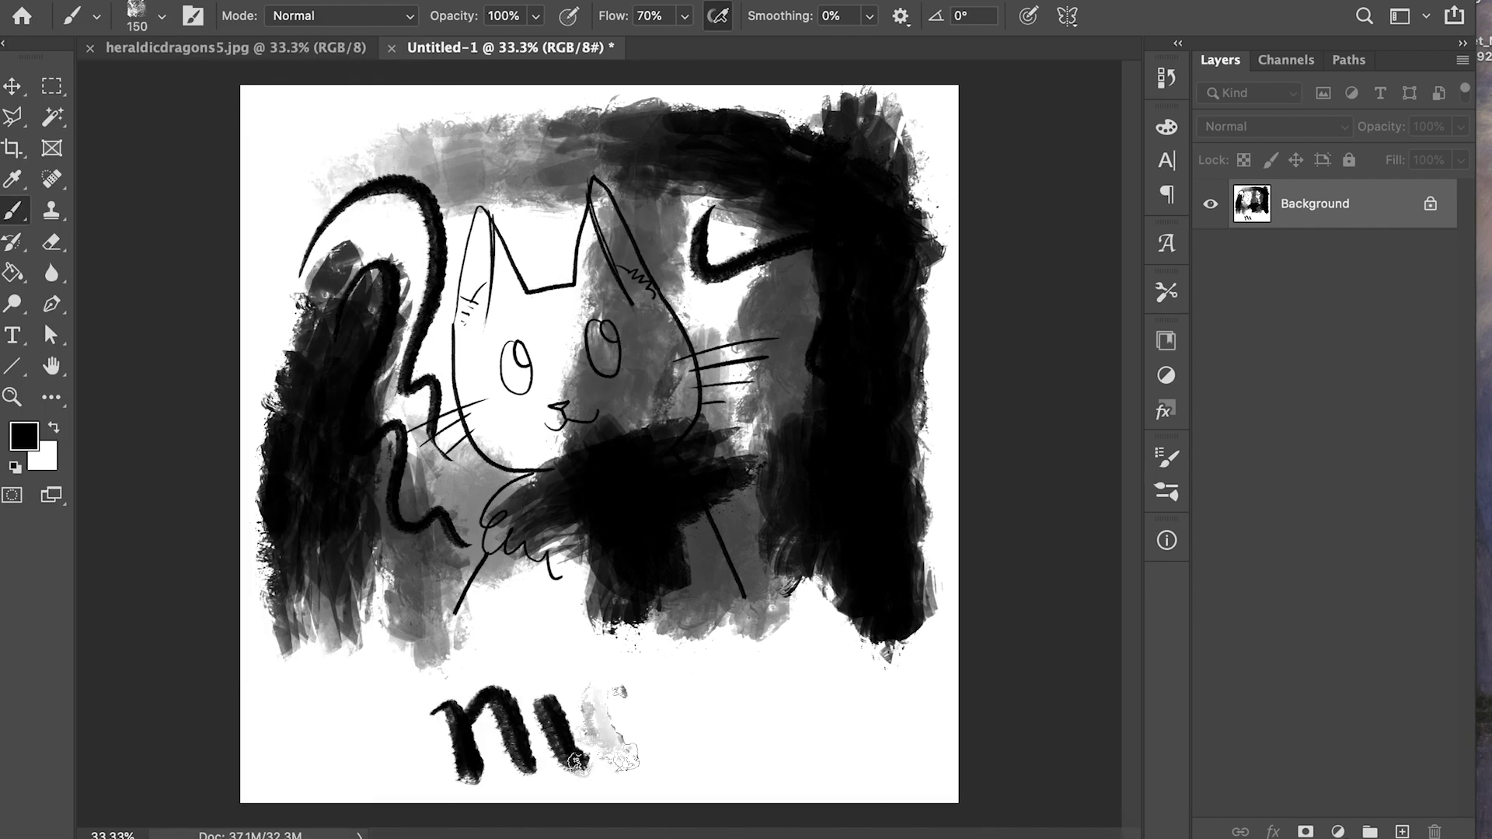
left_click_drag(625, 687, 602, 769)
left_click(531, 653)
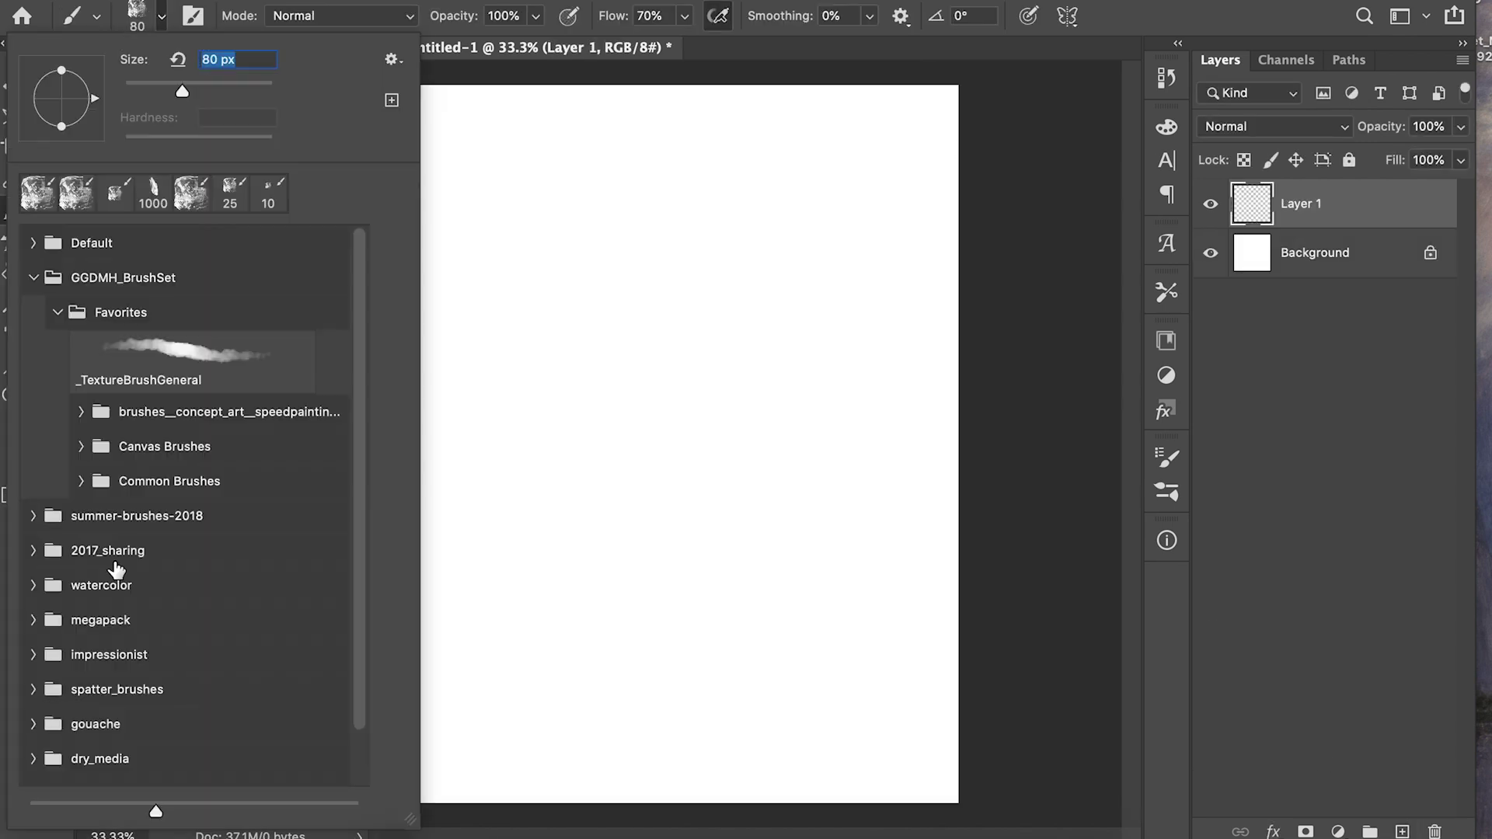
Step: Select a brush from the summer-brushes-2018 preset folder for painting the dragon head
left_click(116, 571)
scroll(359, 257, "down", 1)
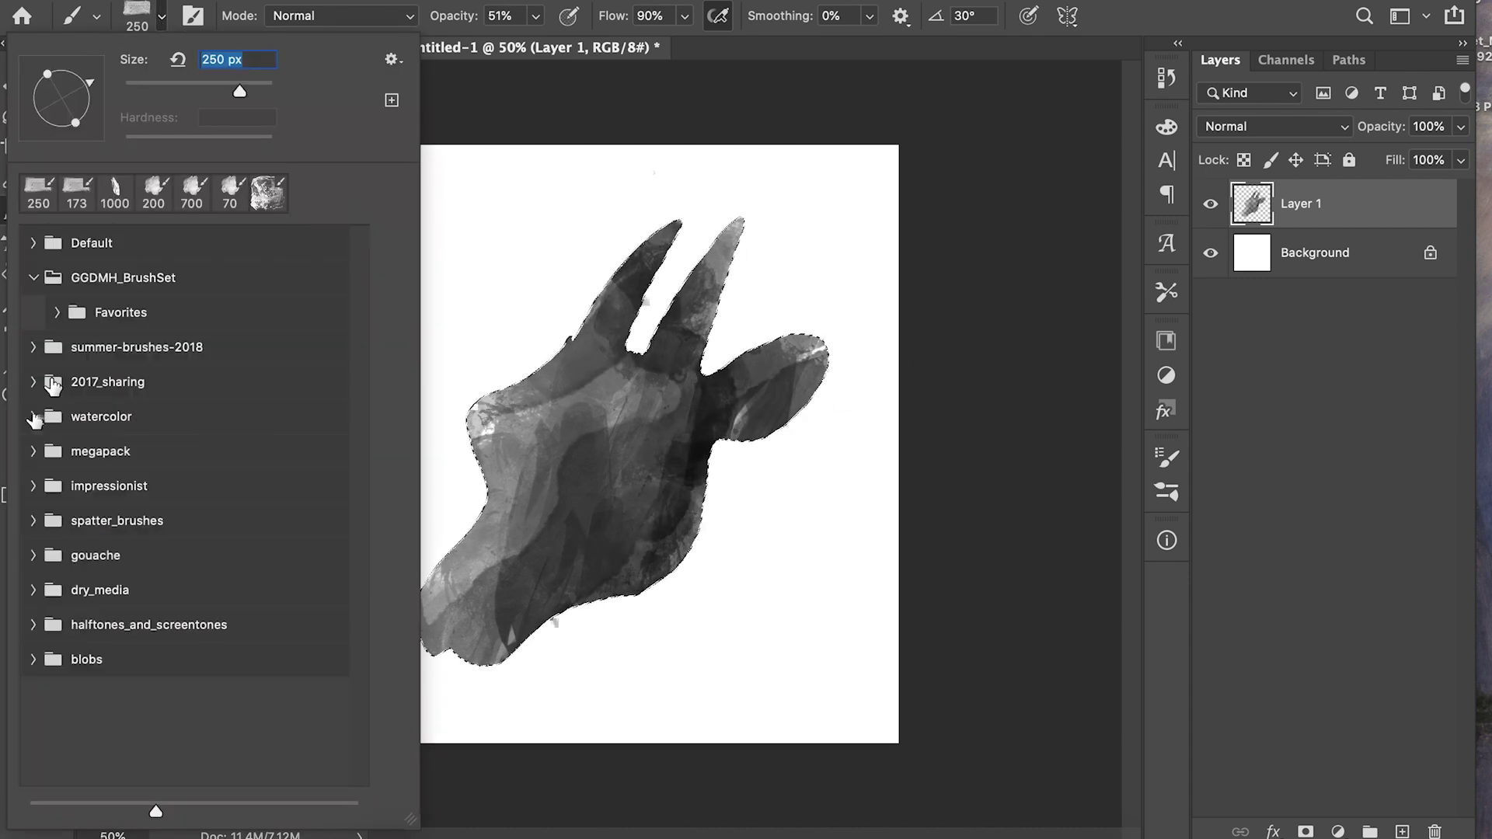
left_click(39, 342)
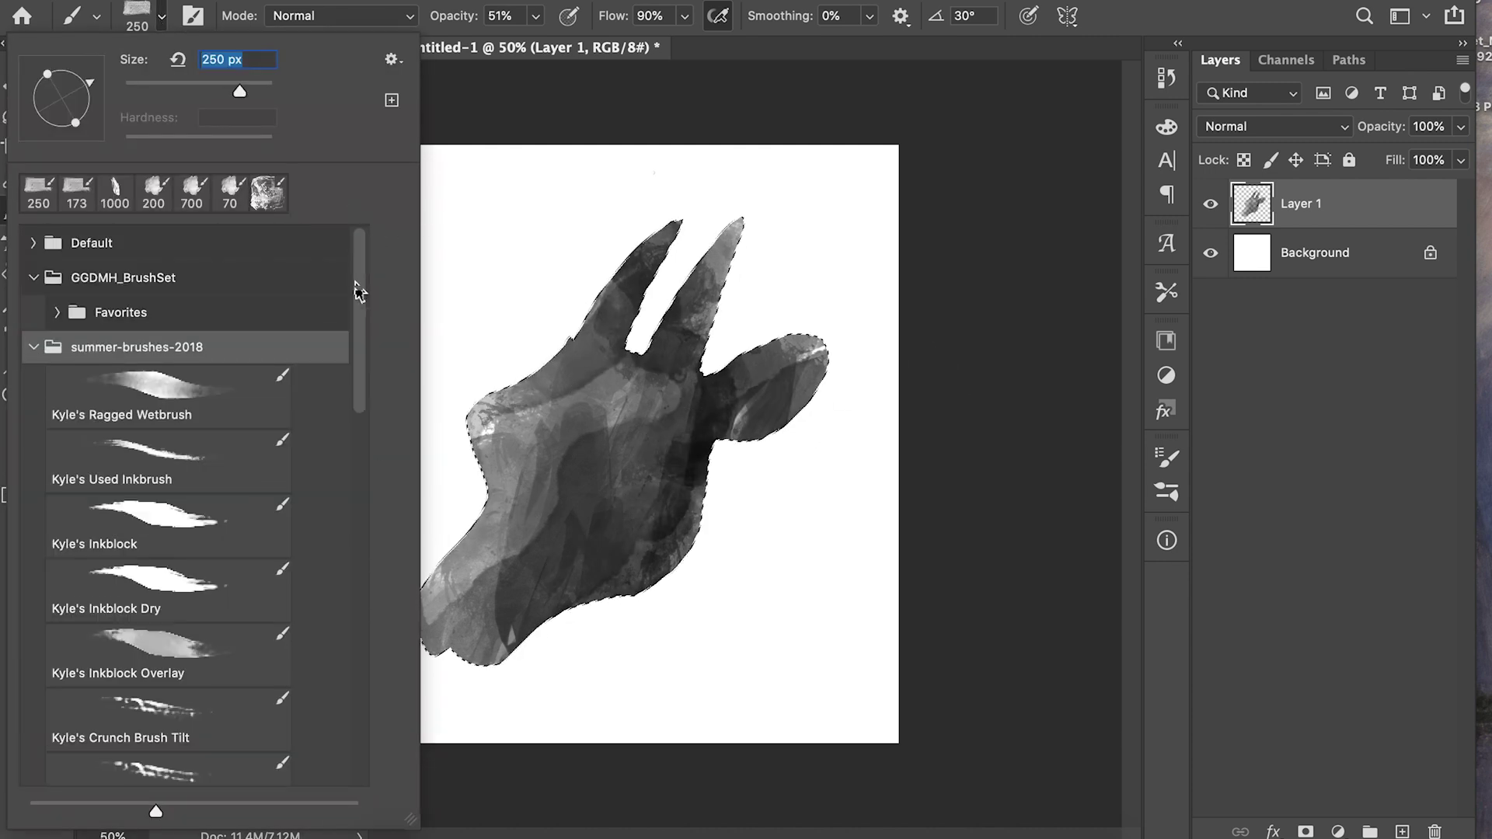
left_click_drag(357, 290, 362, 478)
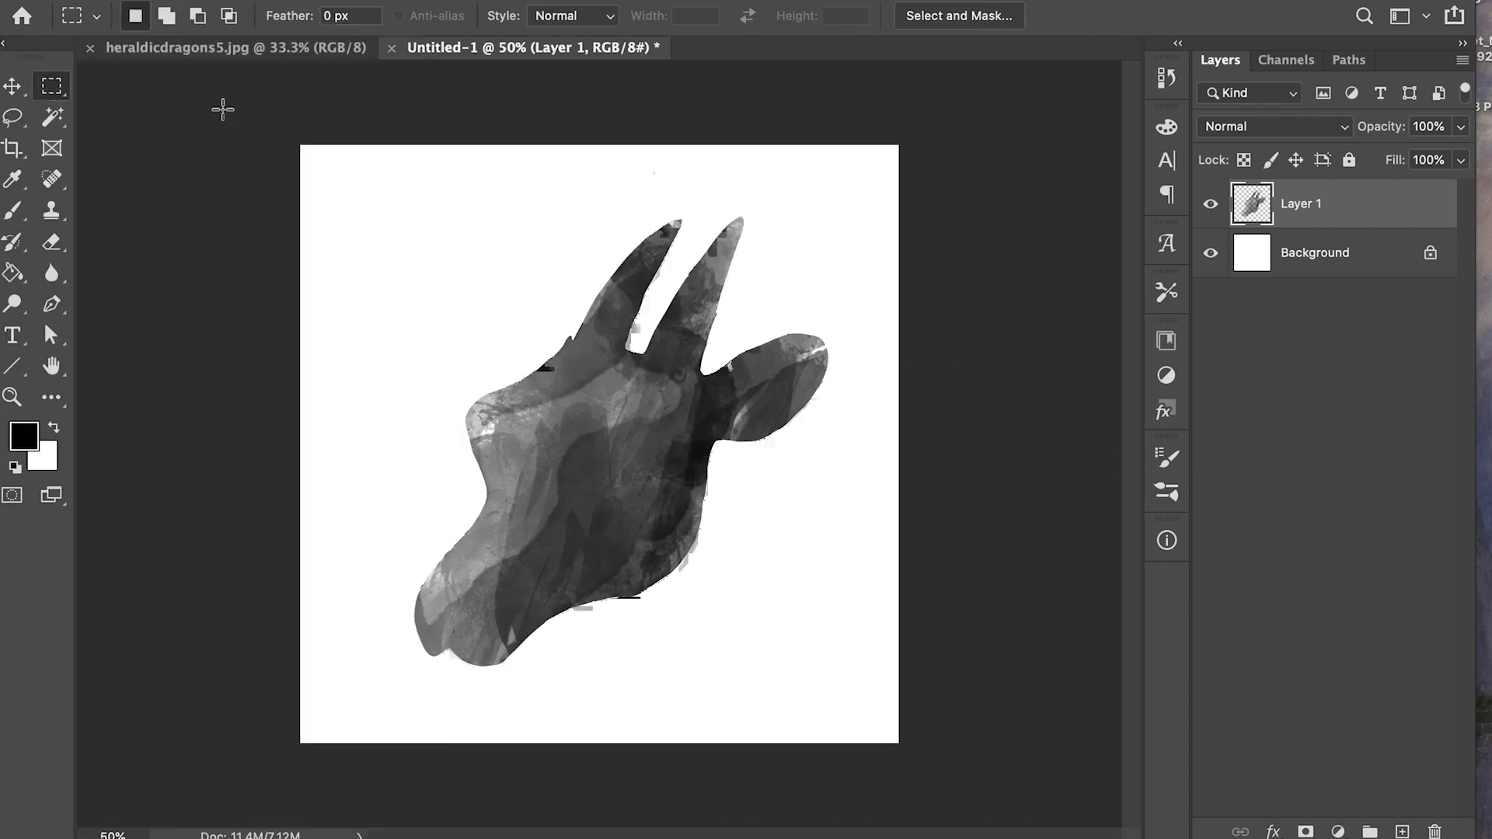
key("b")
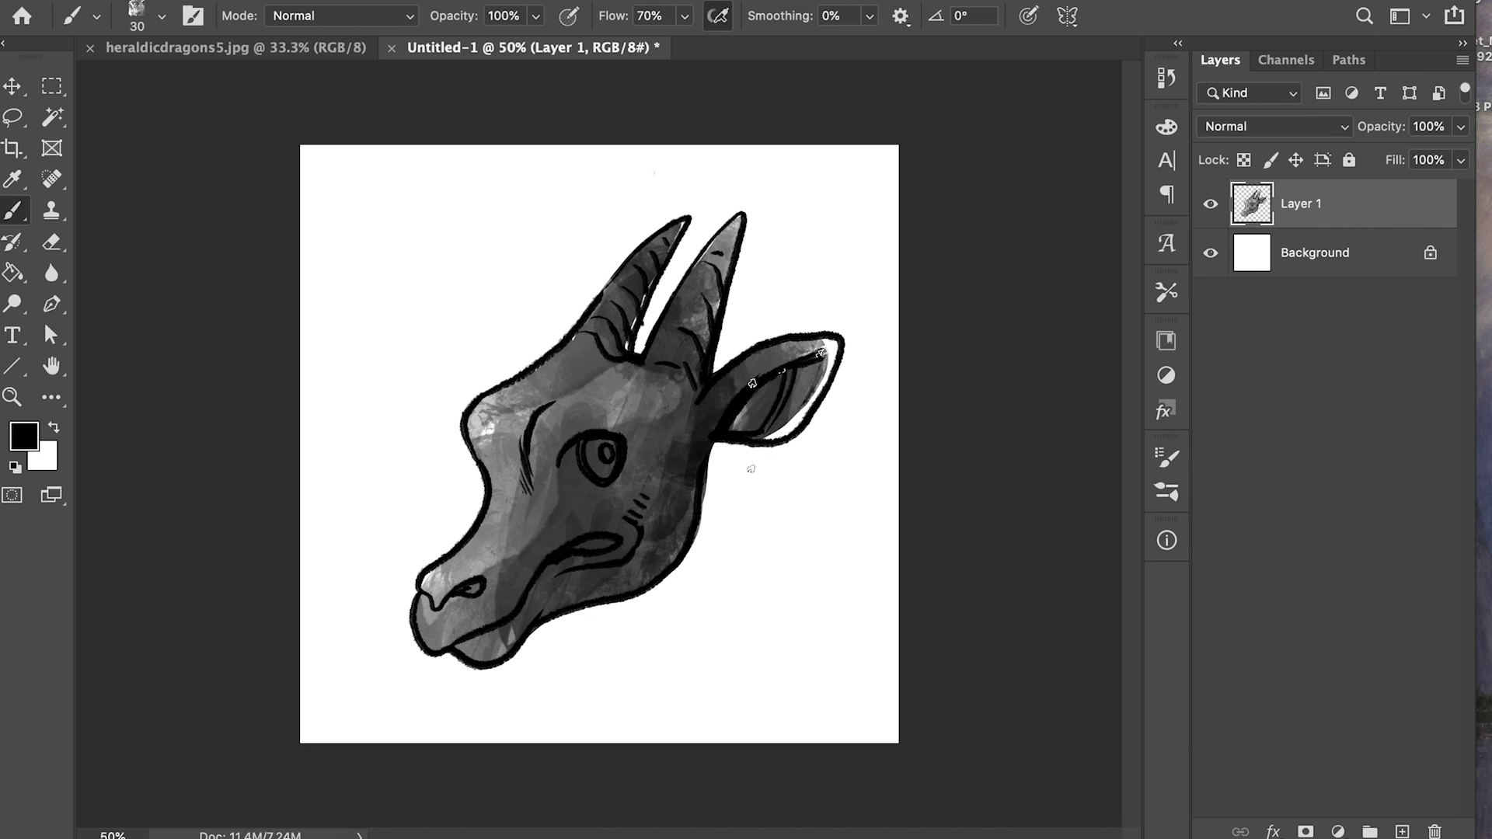
Step: Sample greys from the head and paint light highlights on the mouth, forehead and cheek
key("ctrl+equal")
left_click(608, 449, "alt")
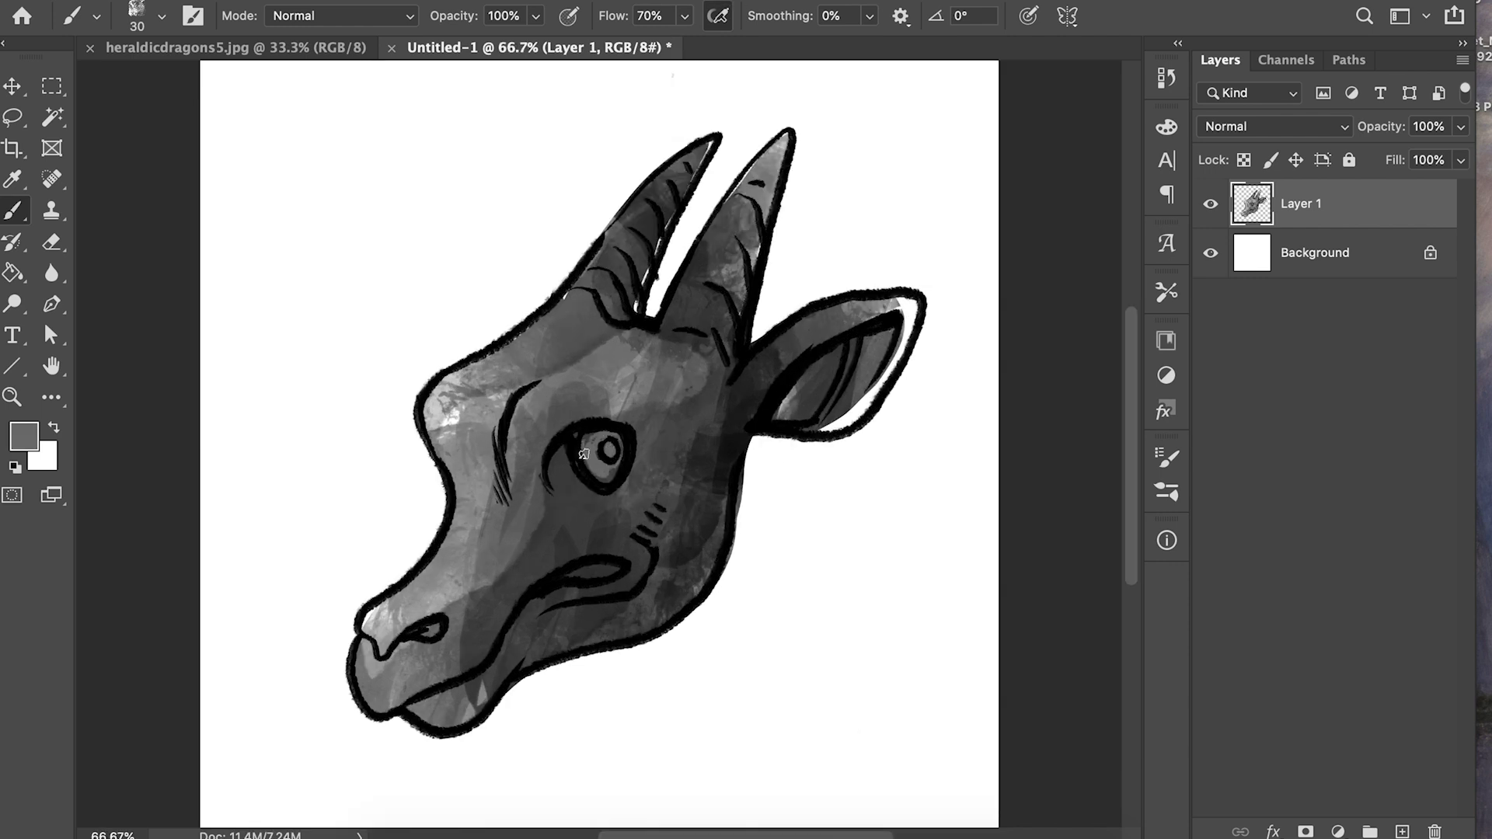
left_click_drag(553, 594, 636, 556)
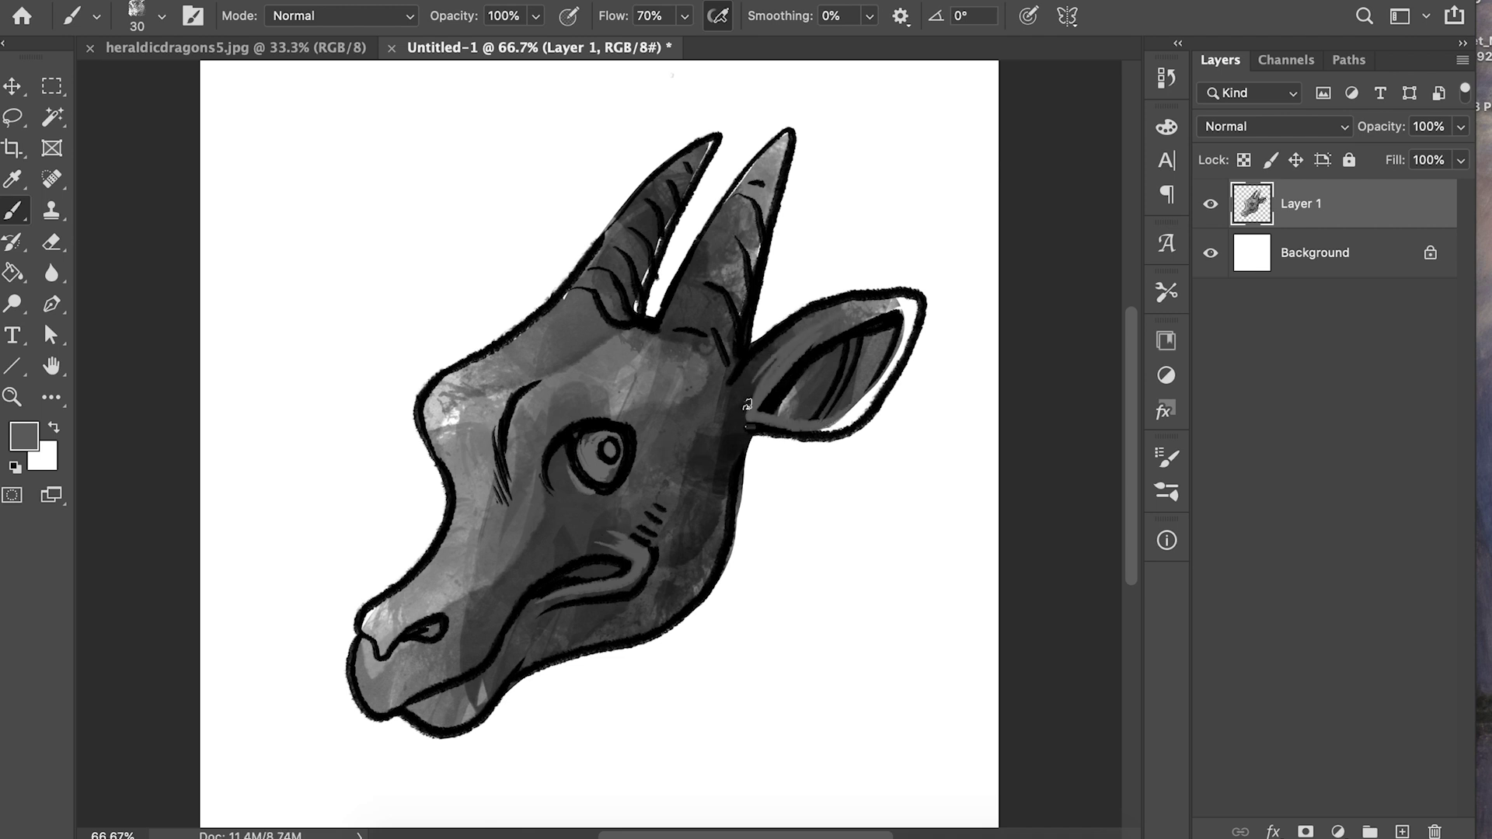
left_click(395, 575, "alt")
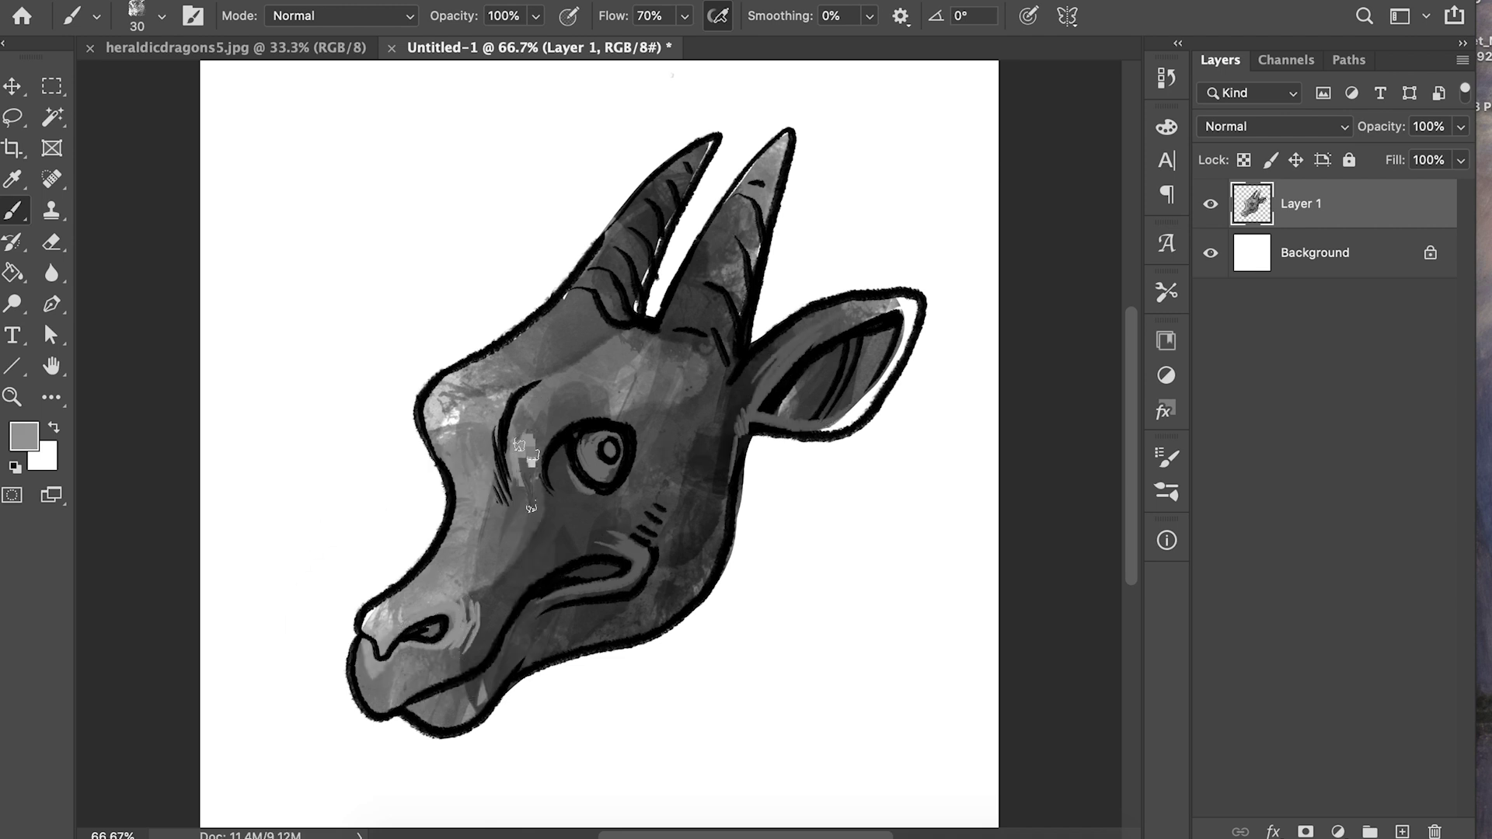
left_click(527, 476, "alt")
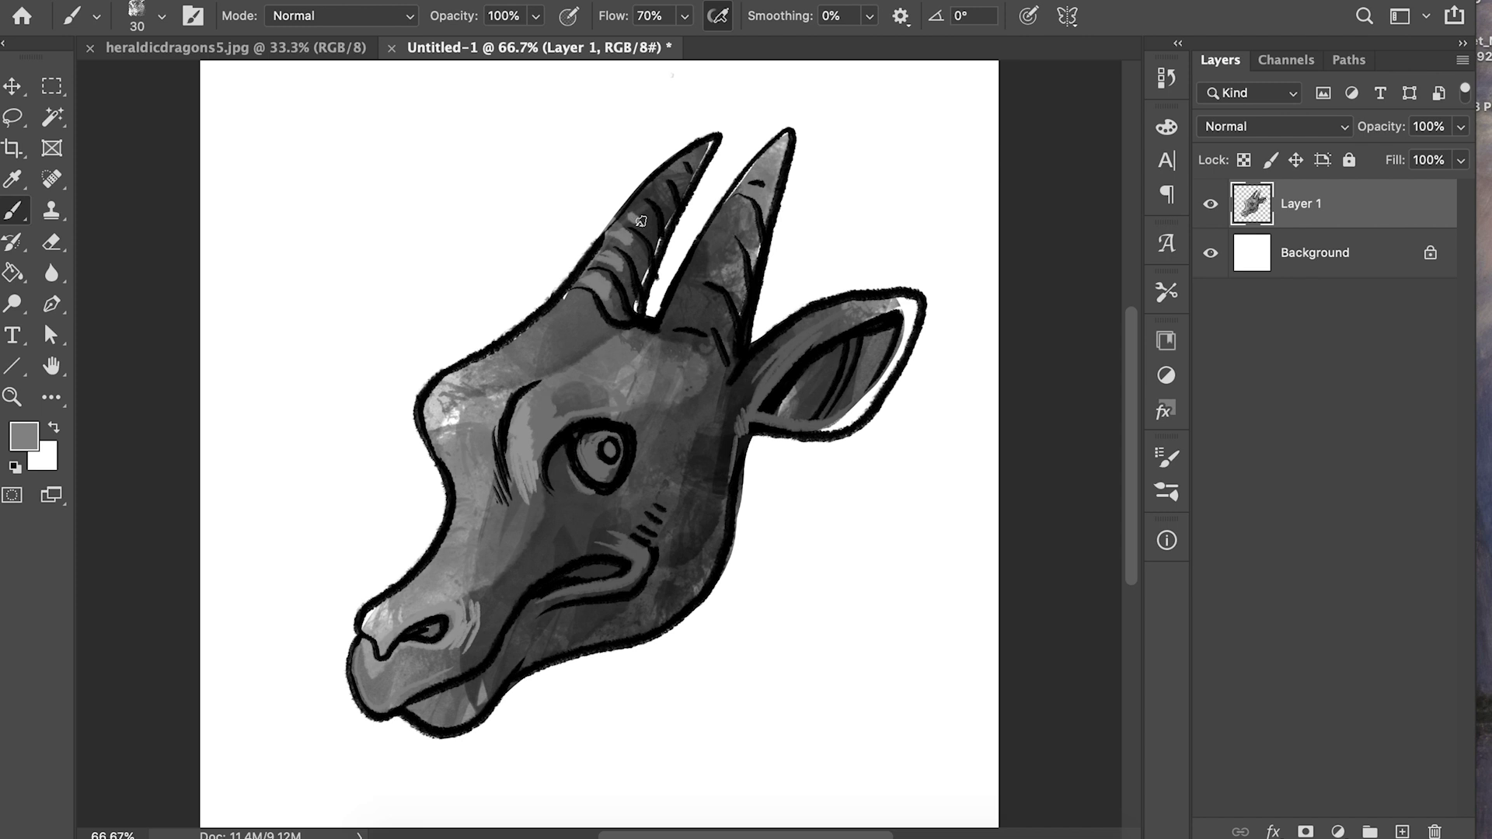
left_click(521, 415, "alt")
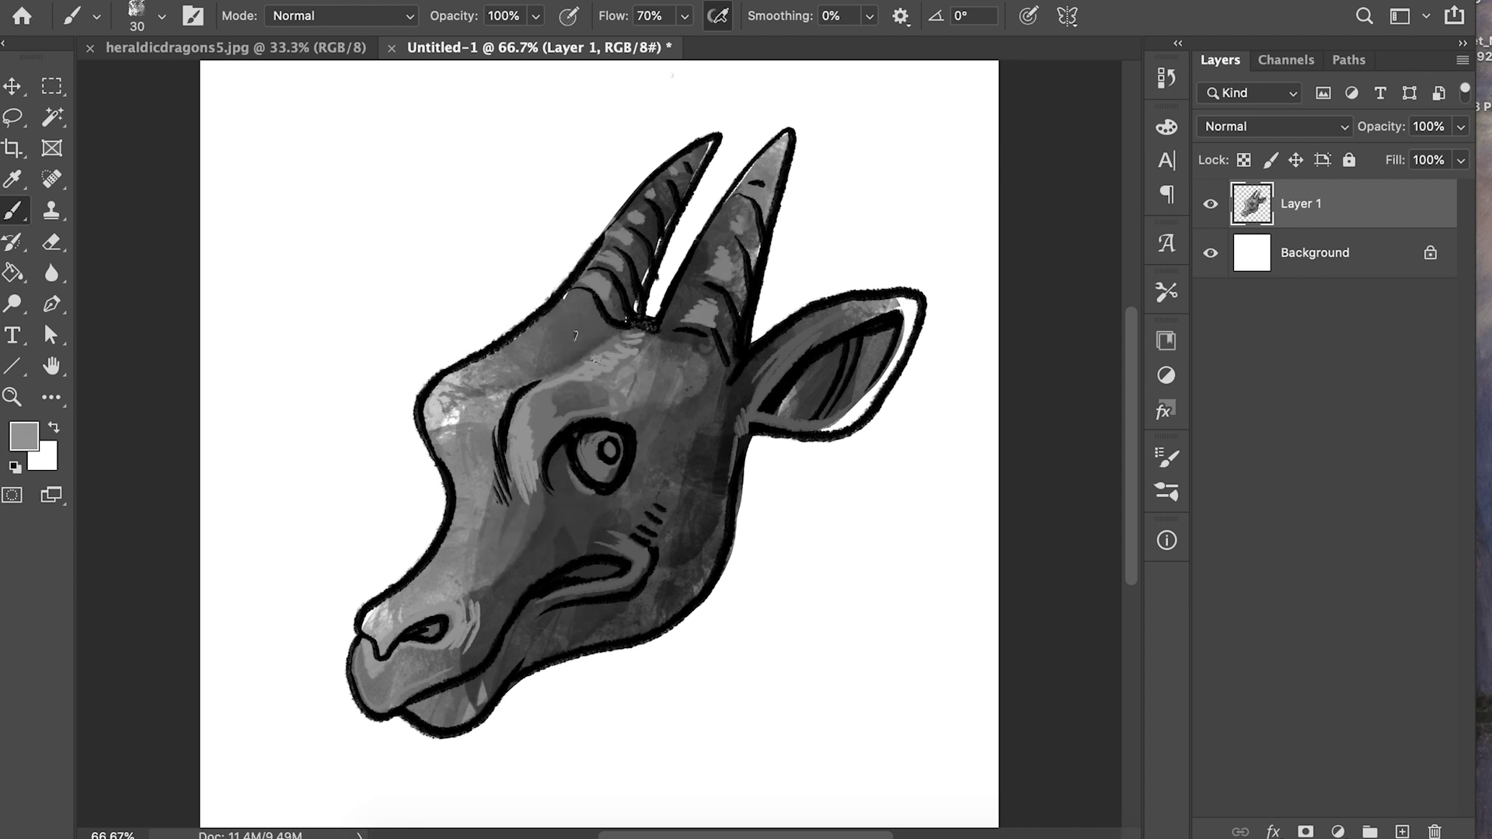
left_click_drag(459, 385, 540, 322)
left_click(521, 486, "alt")
left_click_drag(517, 485, 494, 533)
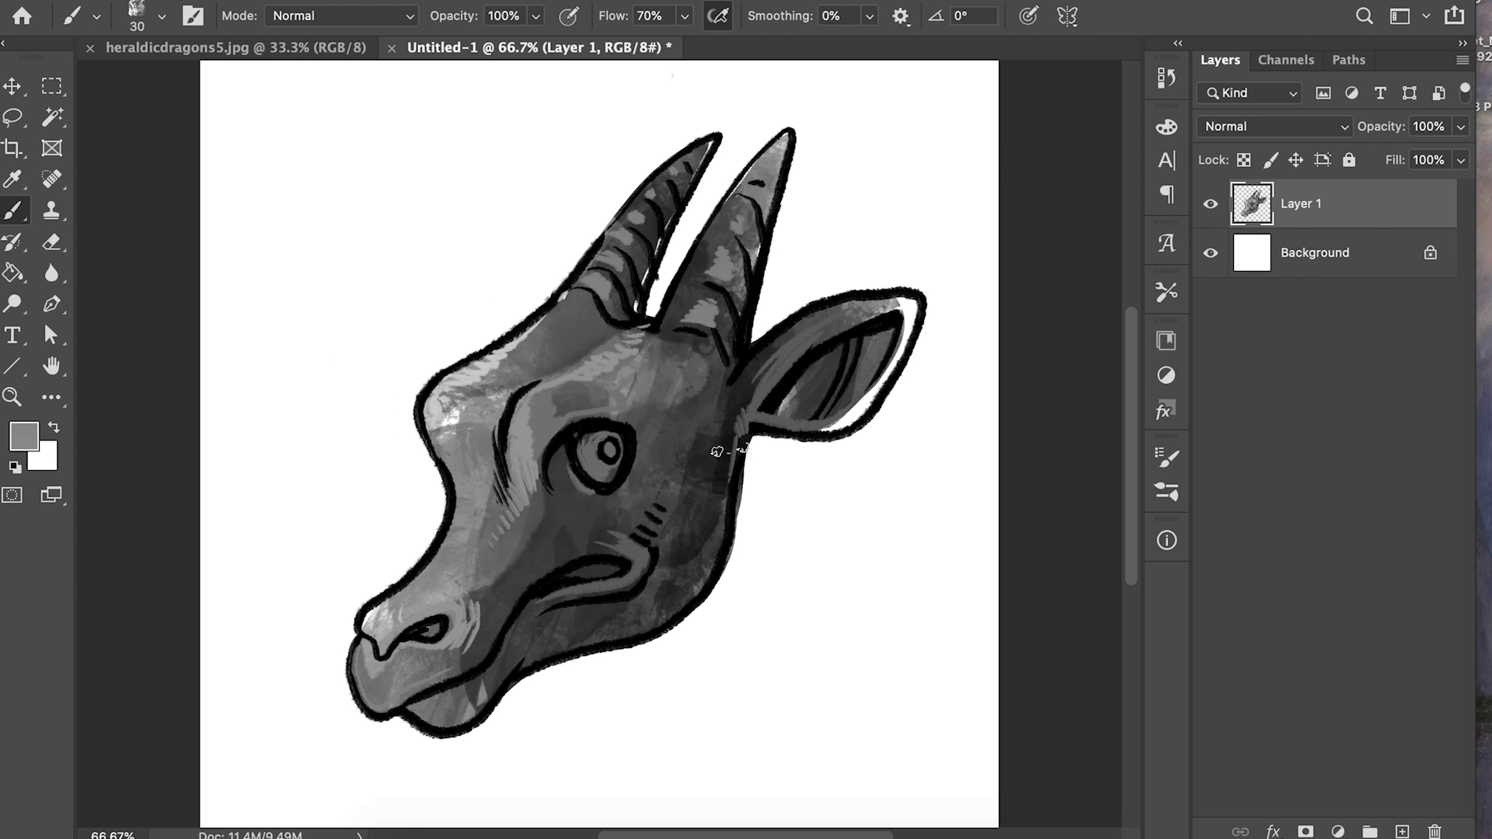
Step: Draw a black whisker beside the snout and add a white glint in the eye
key("d")
left_click_drag(350, 683, 311, 670)
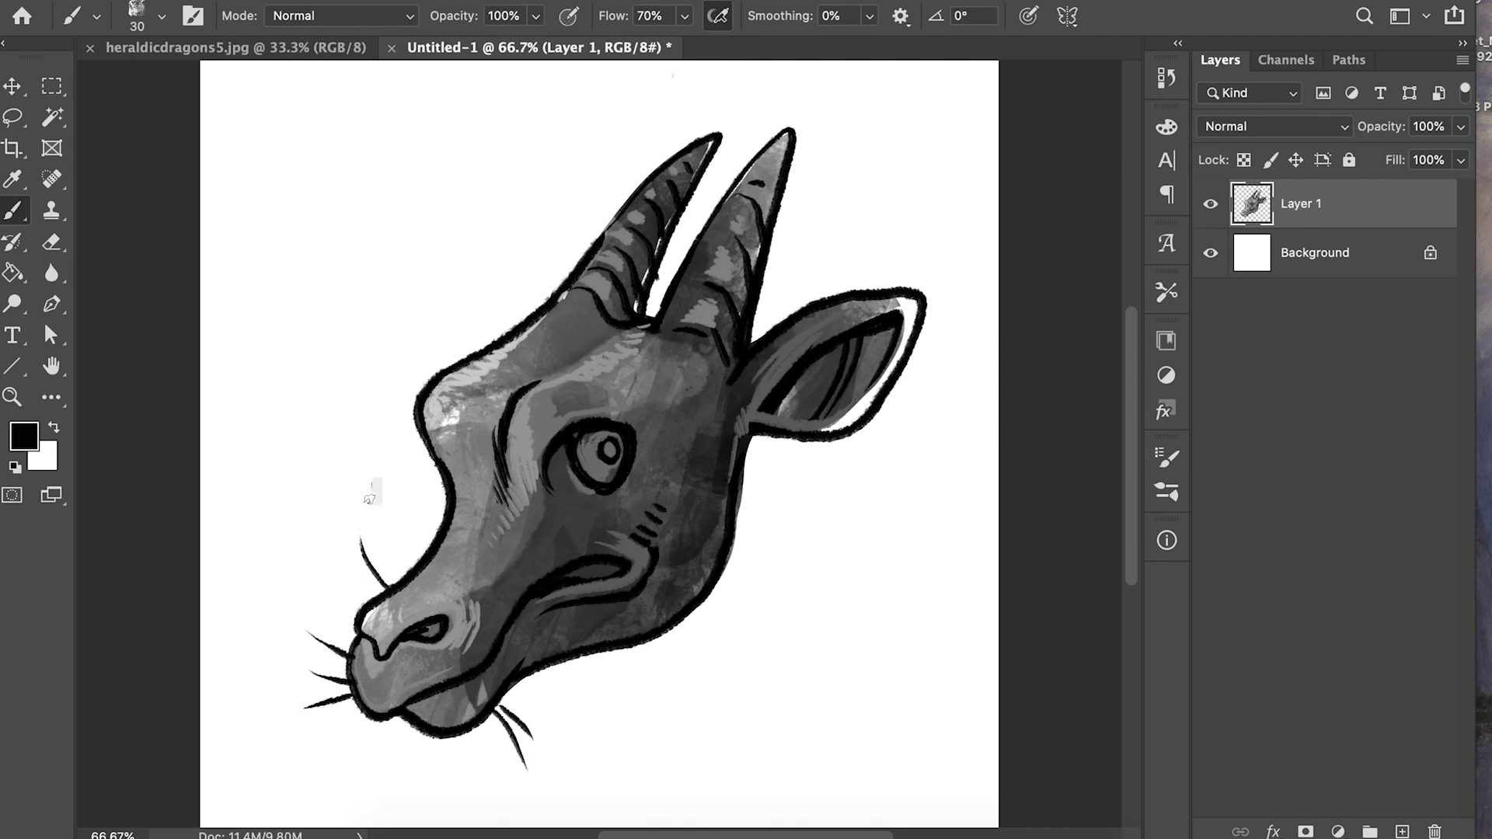
left_click_drag(578, 450, 678, 365)
left_click(678, 366, "alt")
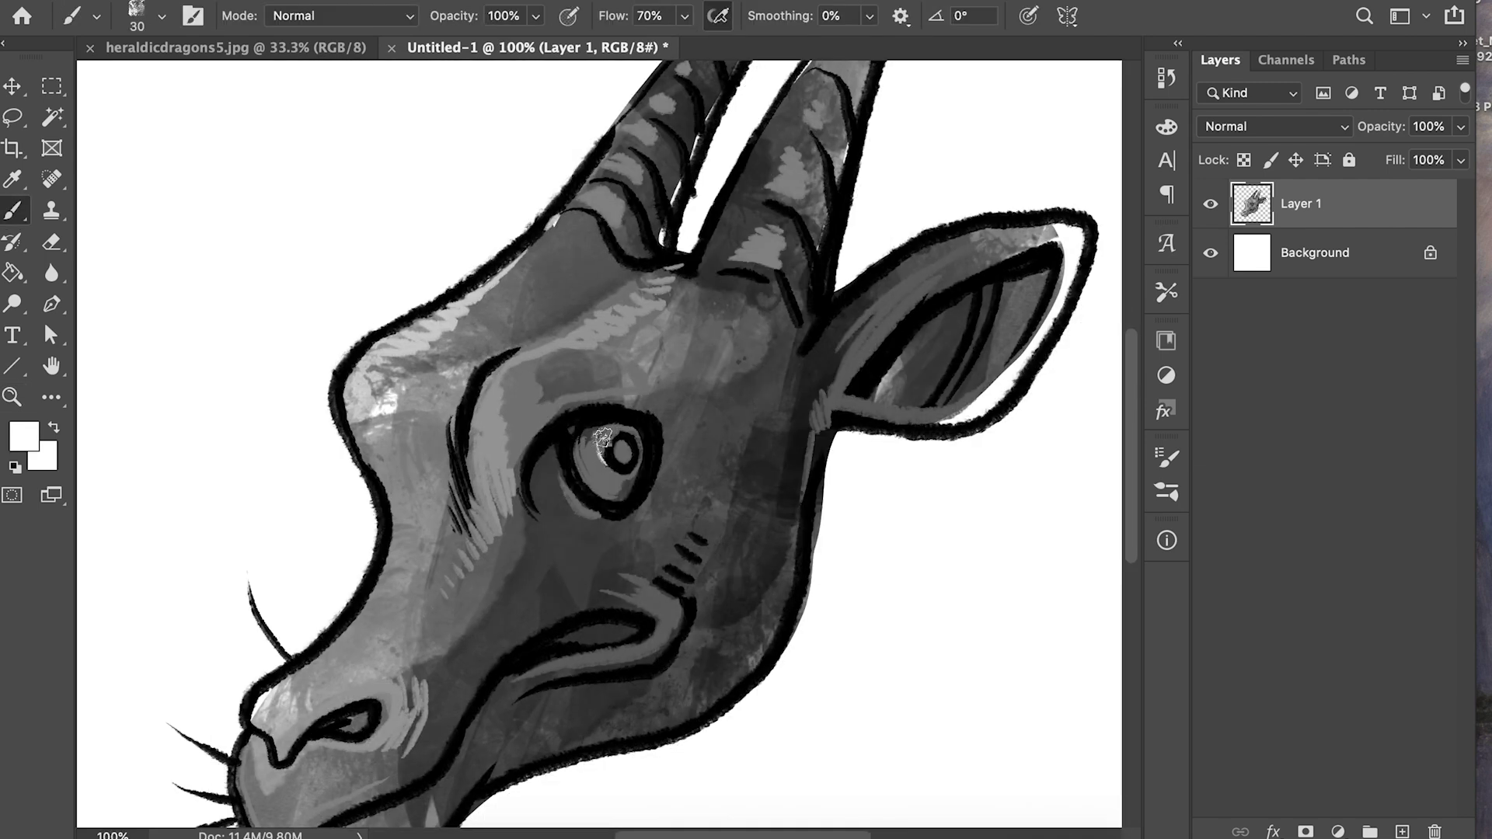
key("super+minus")
key("super+minus")
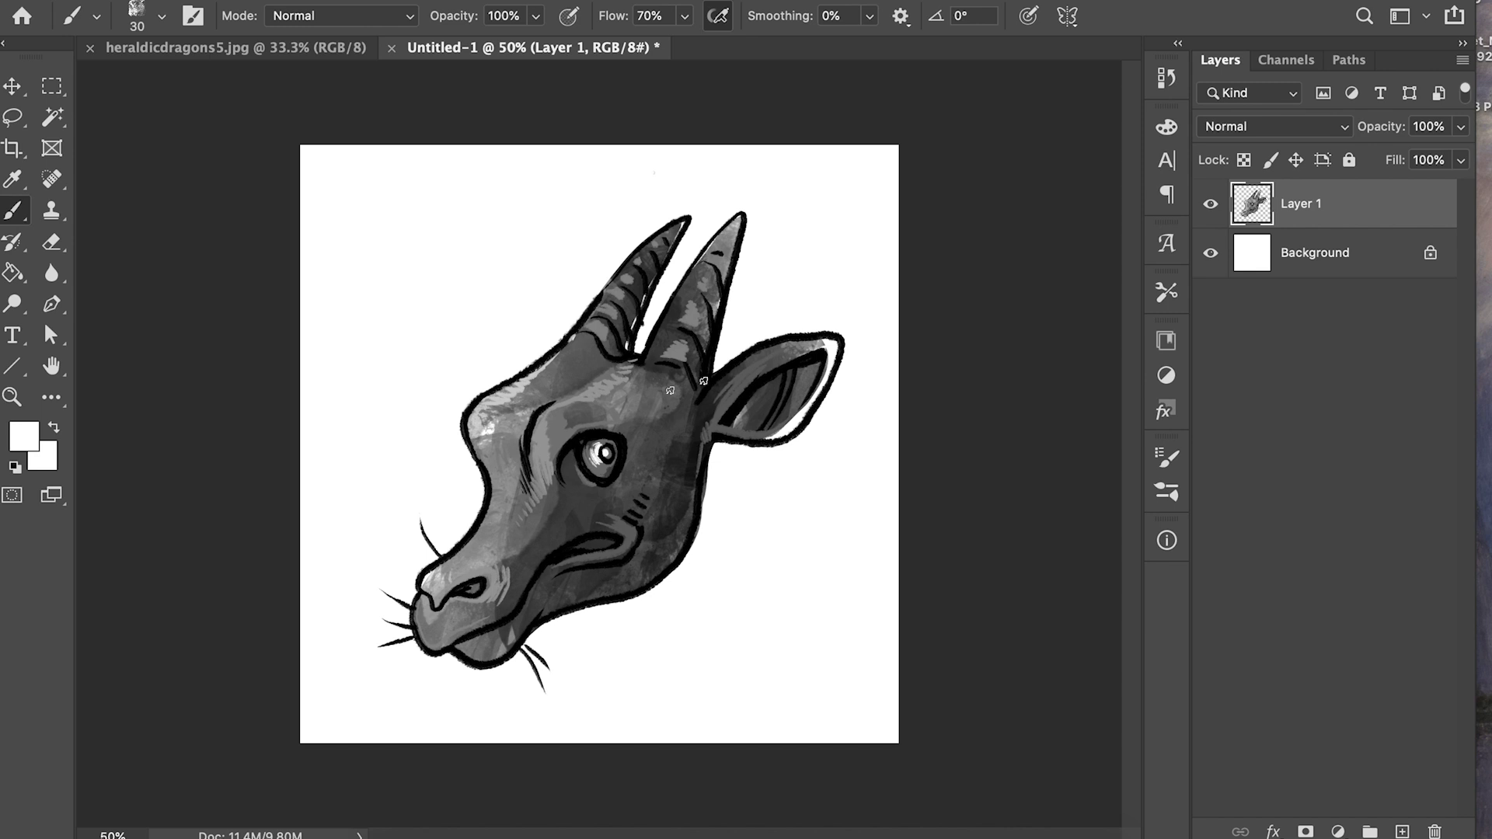
Step: Save the drawing as gaomon-gargoyle.psd in the >WORK folder
key("super+s")
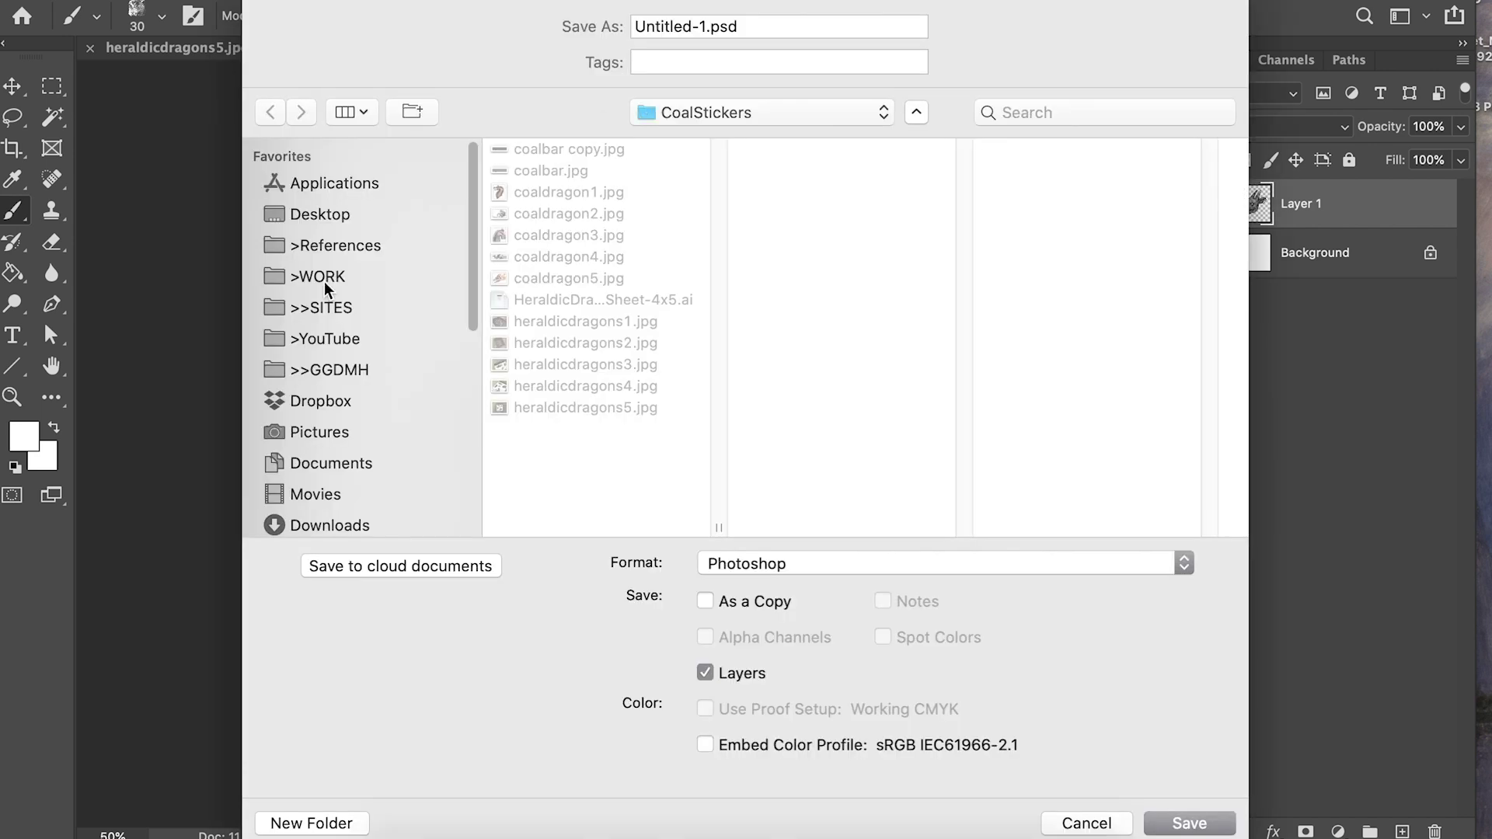
left_click(323, 277)
type("gaomon-gargoyle")
key("Return")
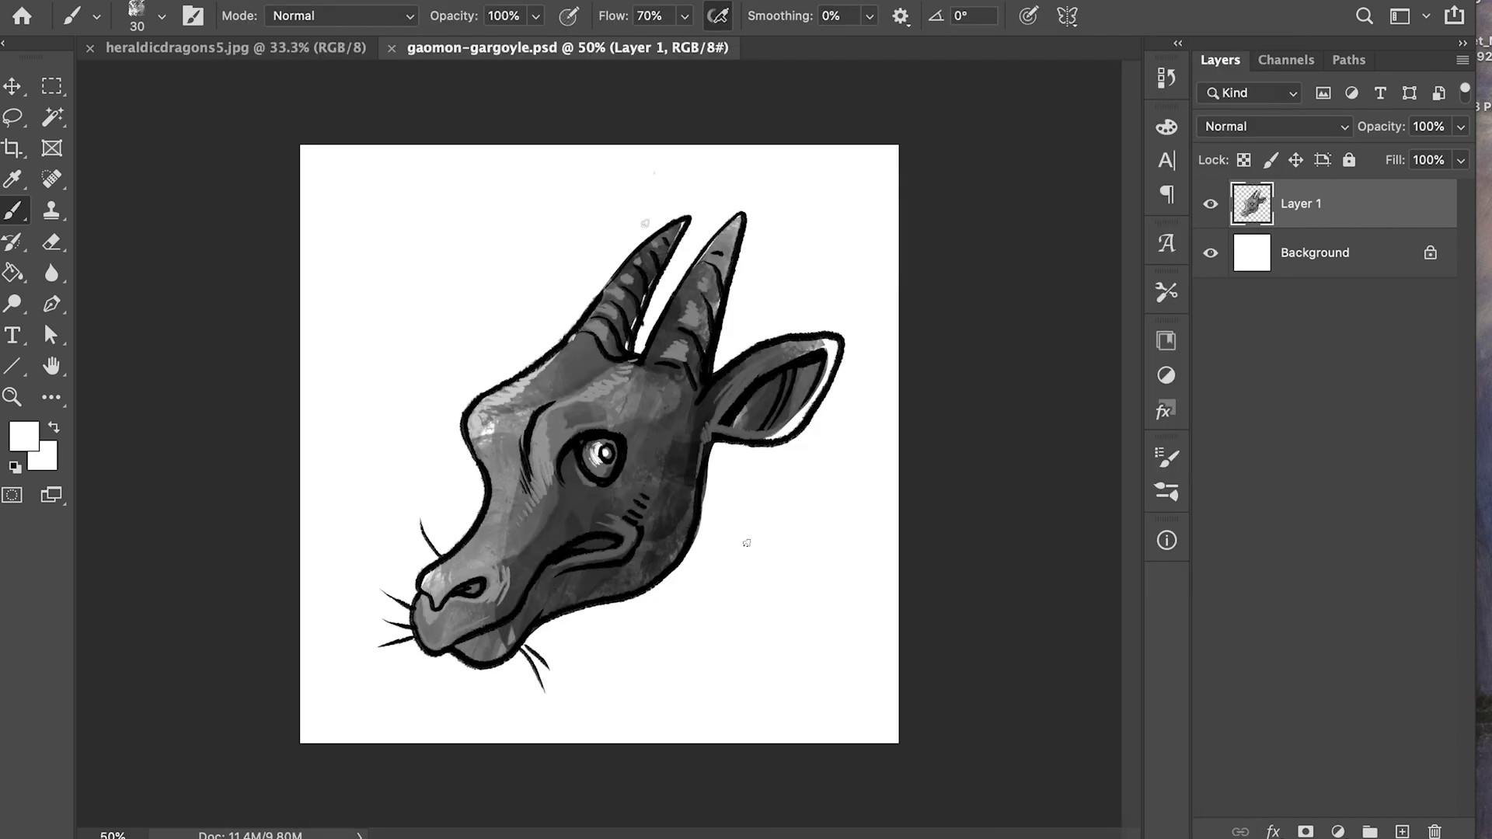